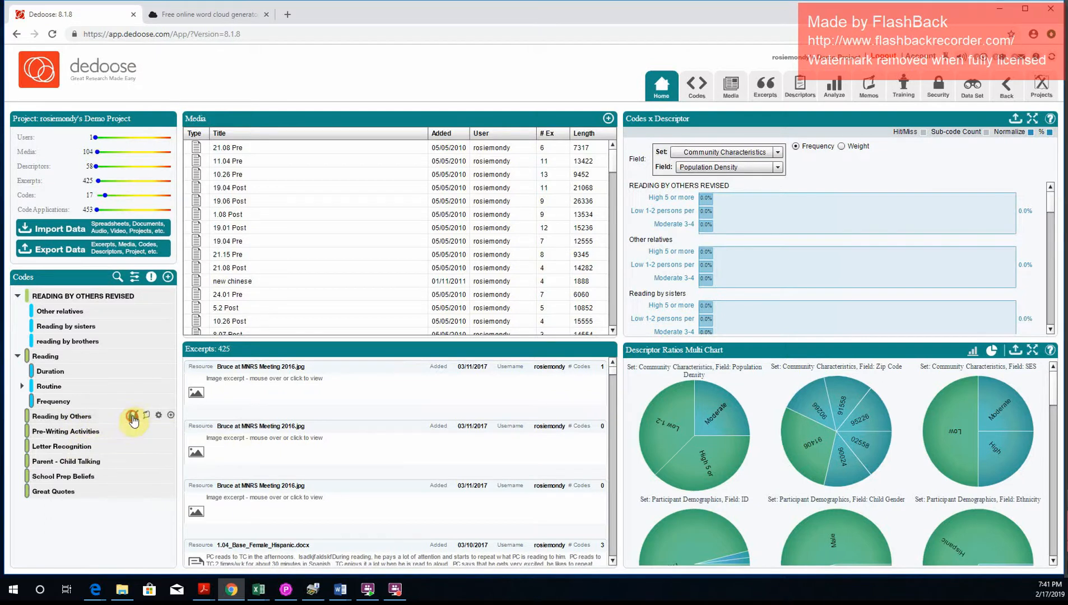
# - Review the excerpts coded with Reading by Others, and close the excerpt list
pyautogui.click(132, 415)
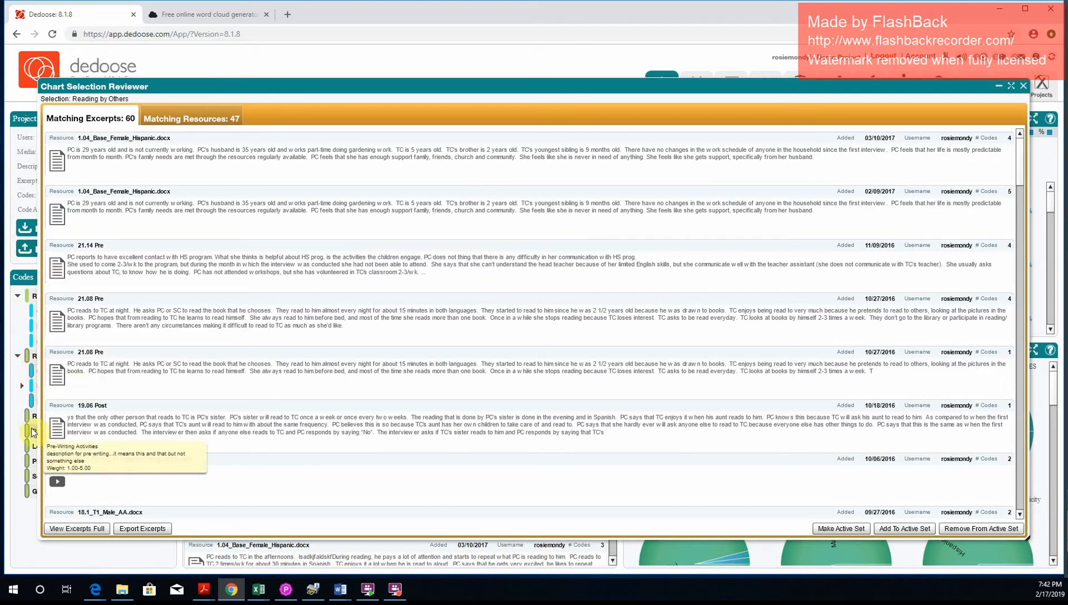
pyautogui.moveTo(543, 167)
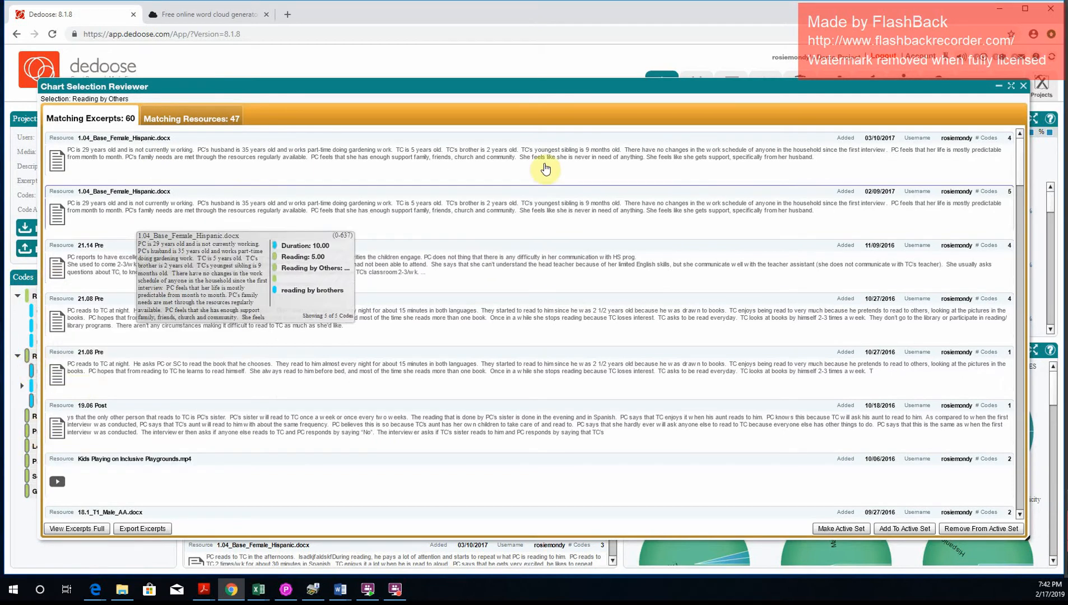
pyautogui.click(1023, 85)
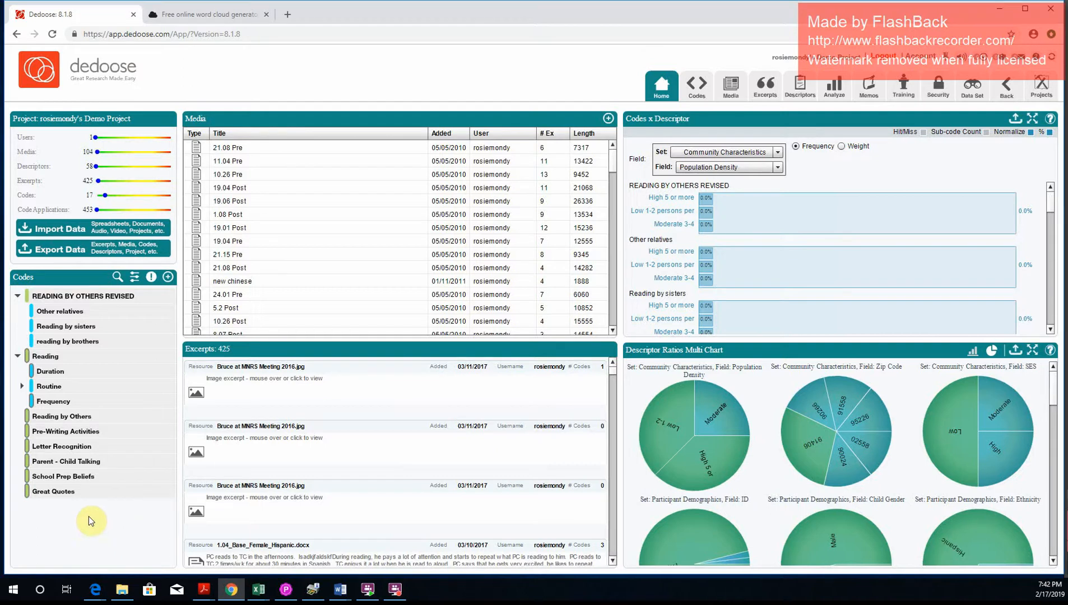
# - Collapse the READING BY OTHERS REVISED code and add a new top-level code titled READING REVISED
pyautogui.moveTo(111, 427)
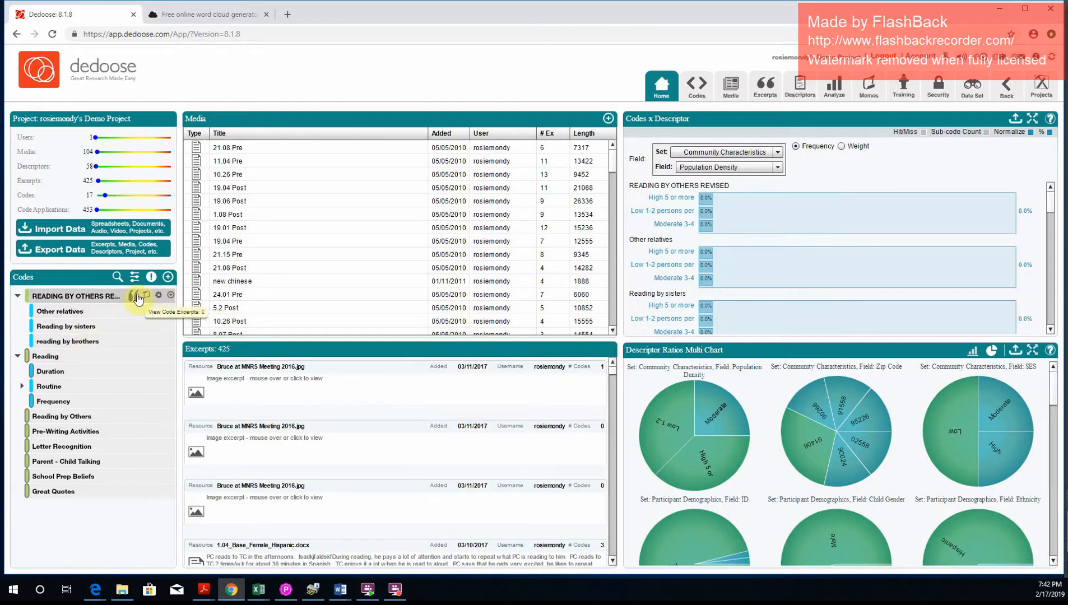
pyautogui.click(17, 300)
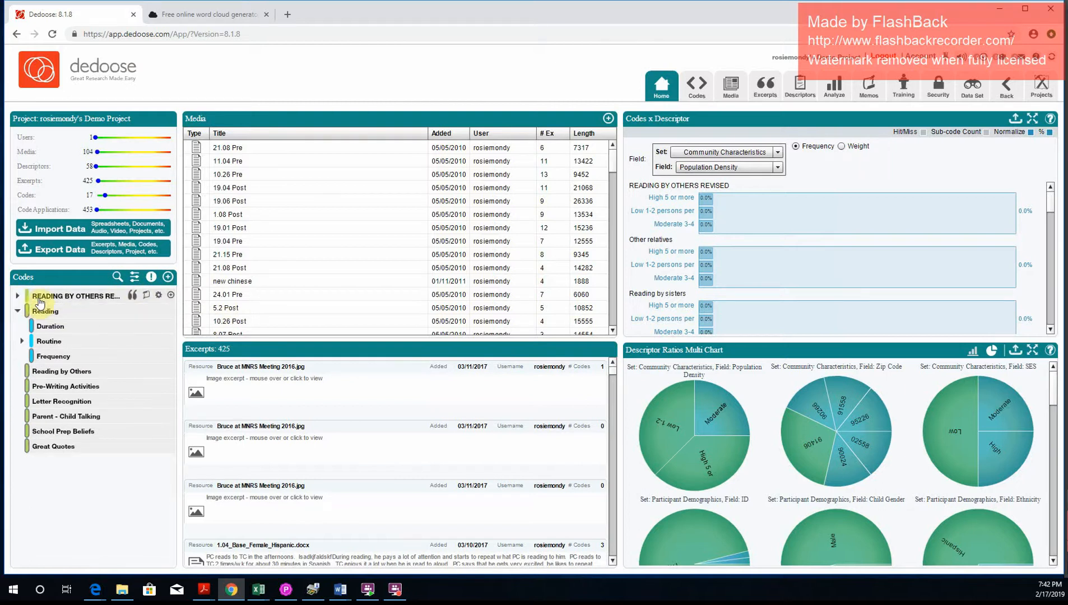
pyautogui.click(168, 276)
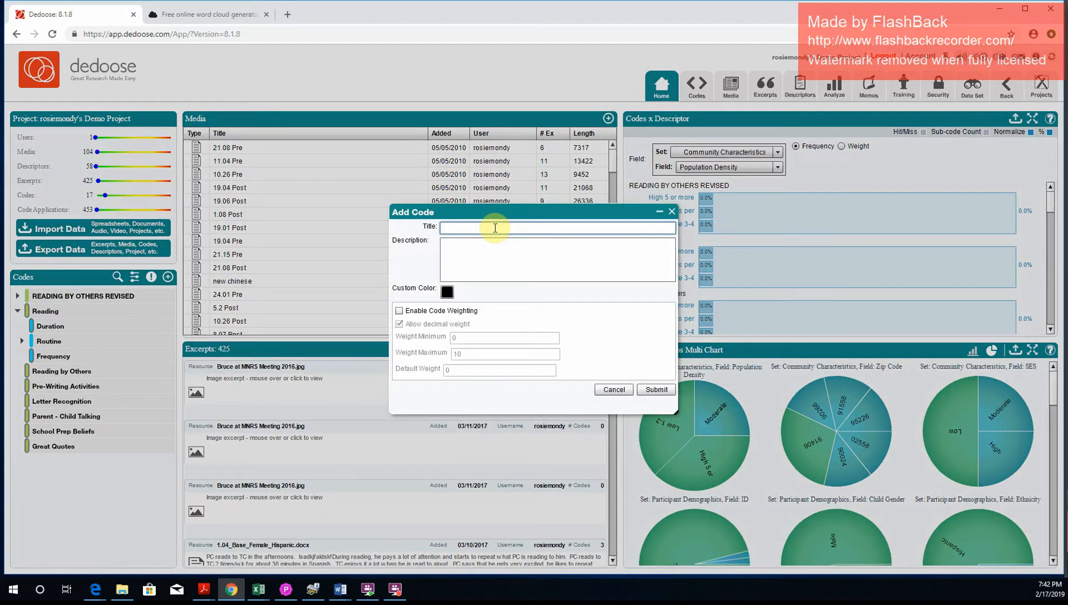
pyautogui.write('READING REVISED')
pyautogui.click(670, 390)
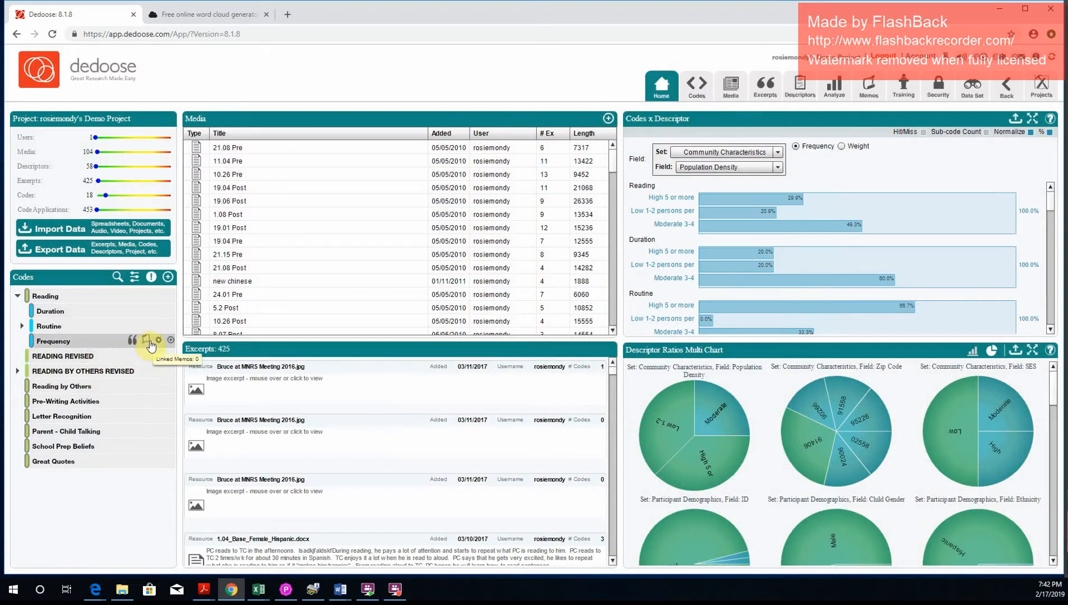
# - Add a child code titled "reading by brothers" under READING REVISED
pyautogui.click(172, 357)
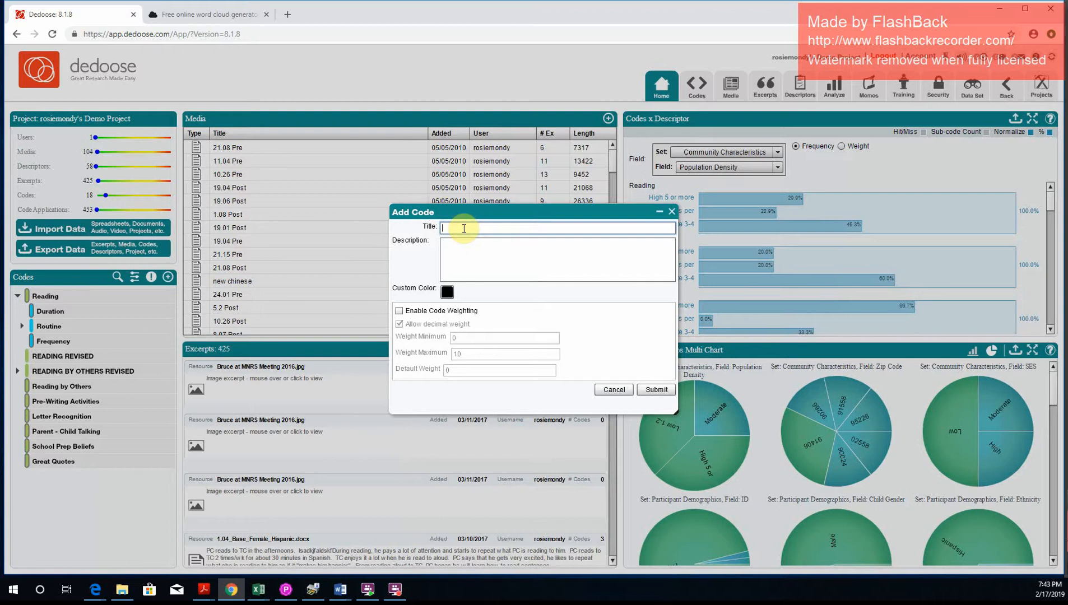
pyautogui.write('READING')
pyautogui.press('BackSpace')
pyautogui.press('BackSpace')
pyautogui.press('BackSpace')
pyautogui.press('BackSpace')
pyautogui.press('BackSpace')
pyautogui.press('BackSpace')
pyautogui.press('BackSpace')
pyautogui.write('reading by brothers')
pyautogui.click(652, 391)
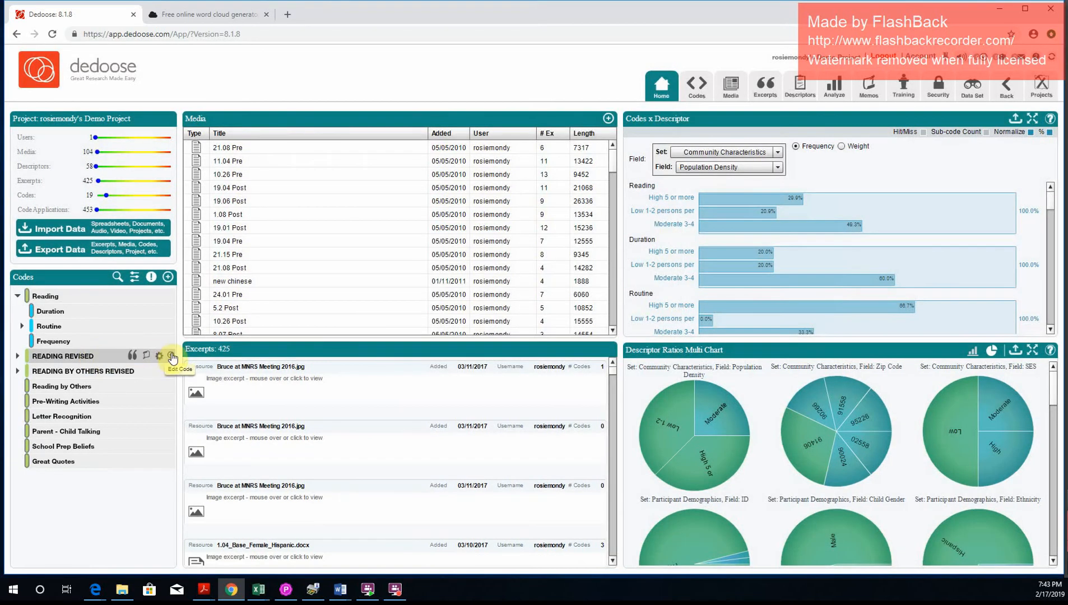
# - Add a child code titled "Reading by sisters" under READING REVISED
pyautogui.click(173, 355)
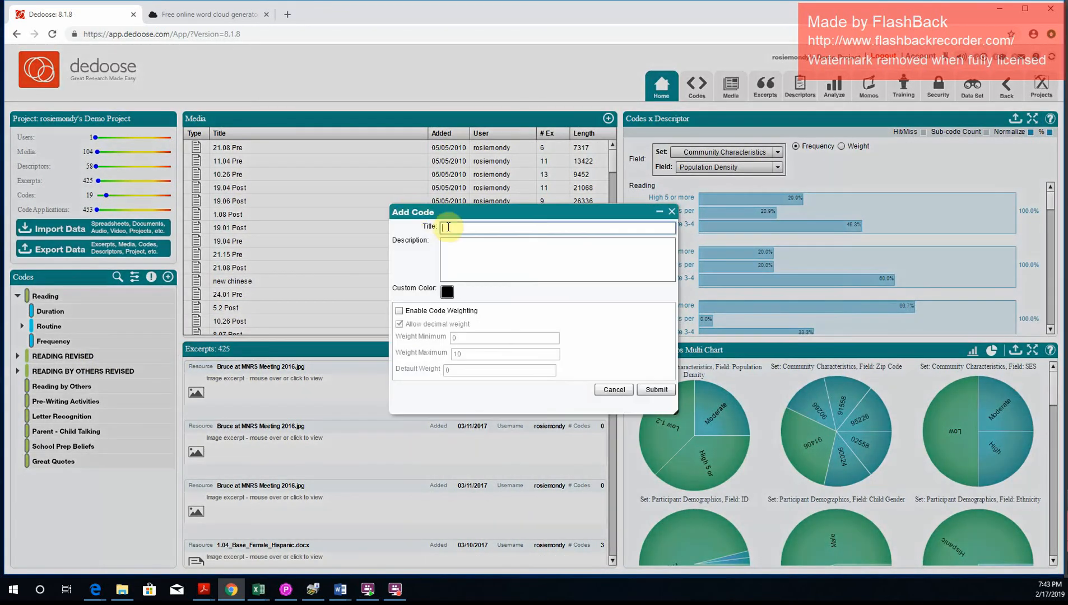
pyautogui.write('Reading by sisters')
pyautogui.click(653, 389)
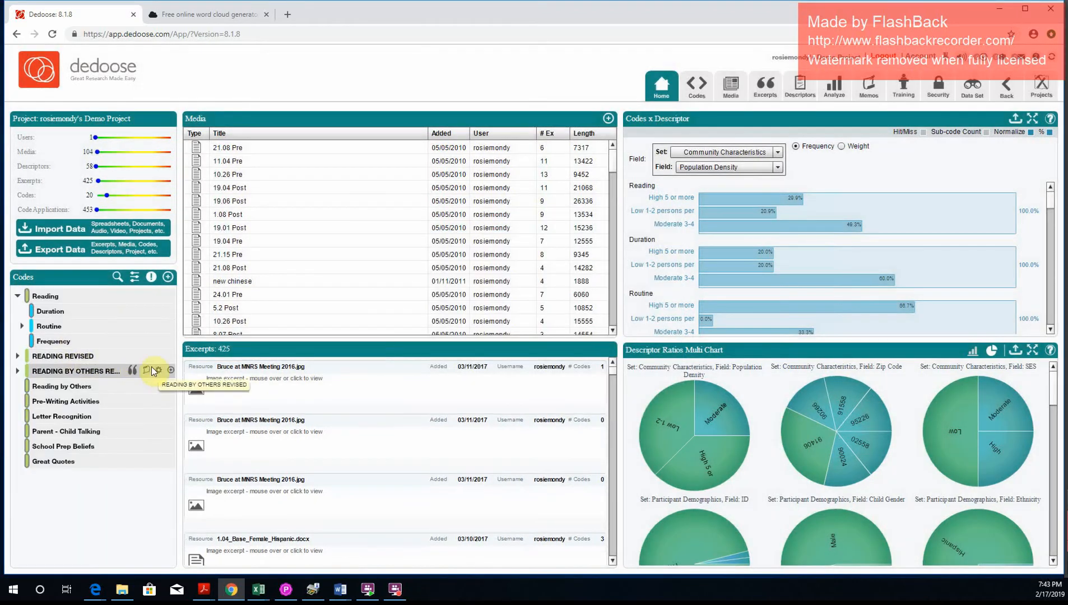
# - Add a child code titled "Reading by other relatives" under READING REVISED and expand that parent code
pyautogui.click(171, 369)
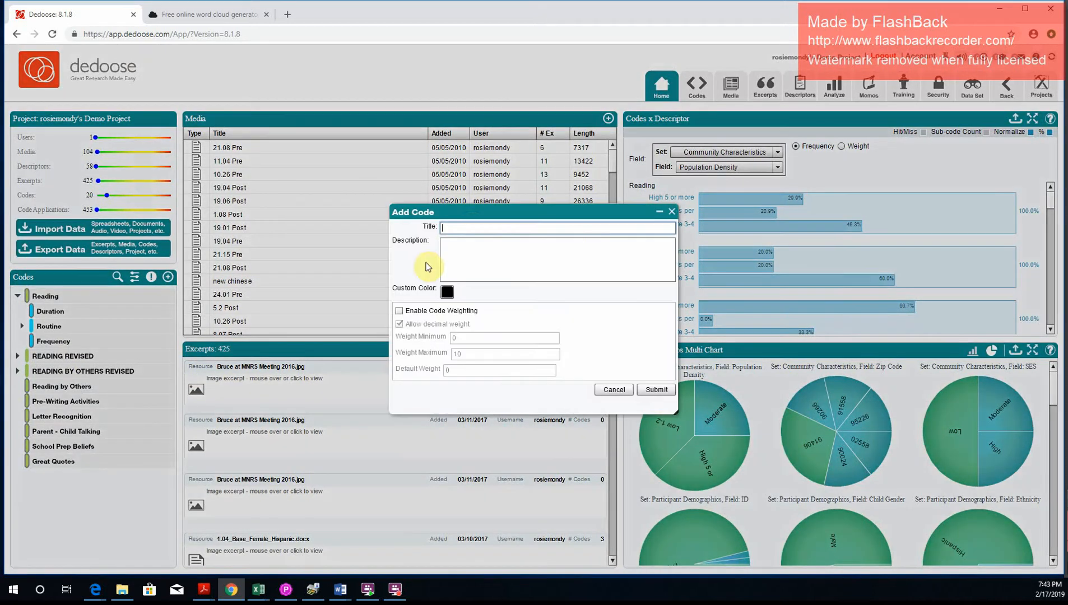
pyautogui.write('Reading')
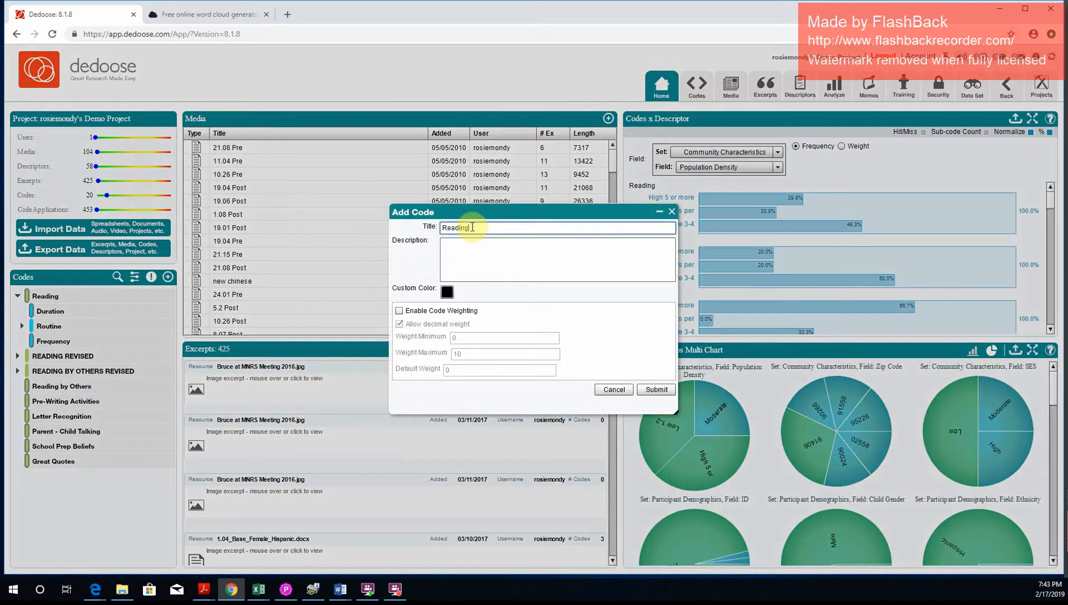
pyautogui.write(' by other relatives')
pyautogui.click(656, 393)
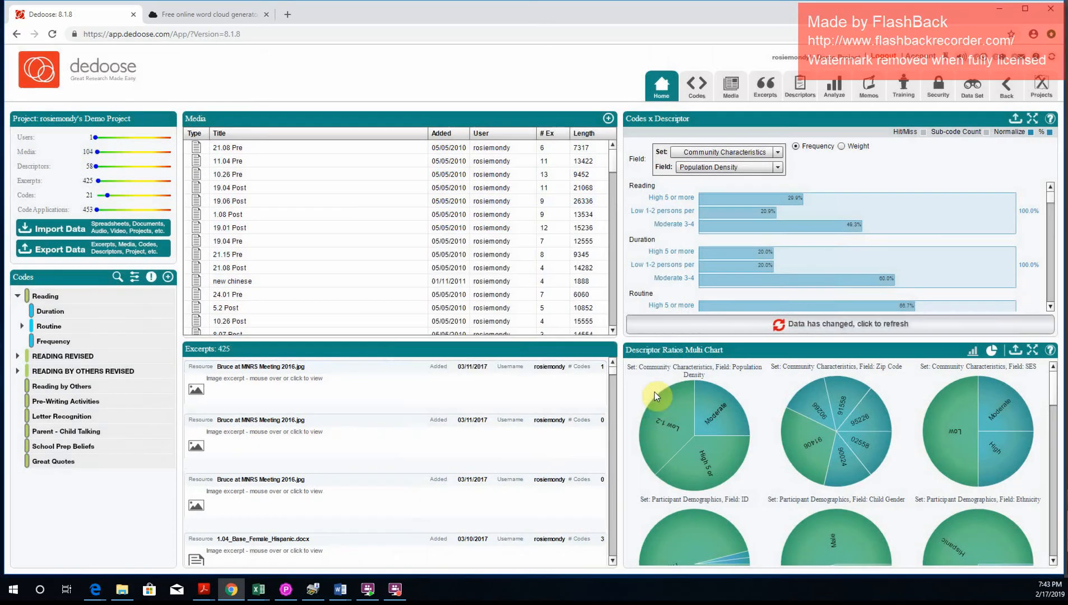
pyautogui.click(16, 357)
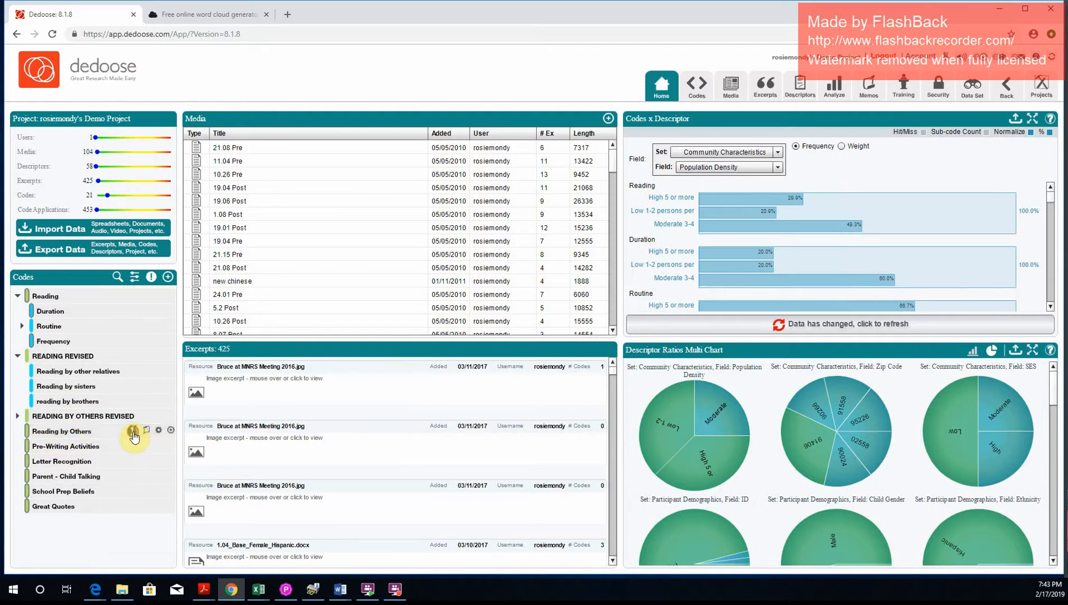
# - Open the first excerpt coded Reading by Others and apply READING REVISED's "Reading by sisters" code to its entire text
pyautogui.click(134, 437)
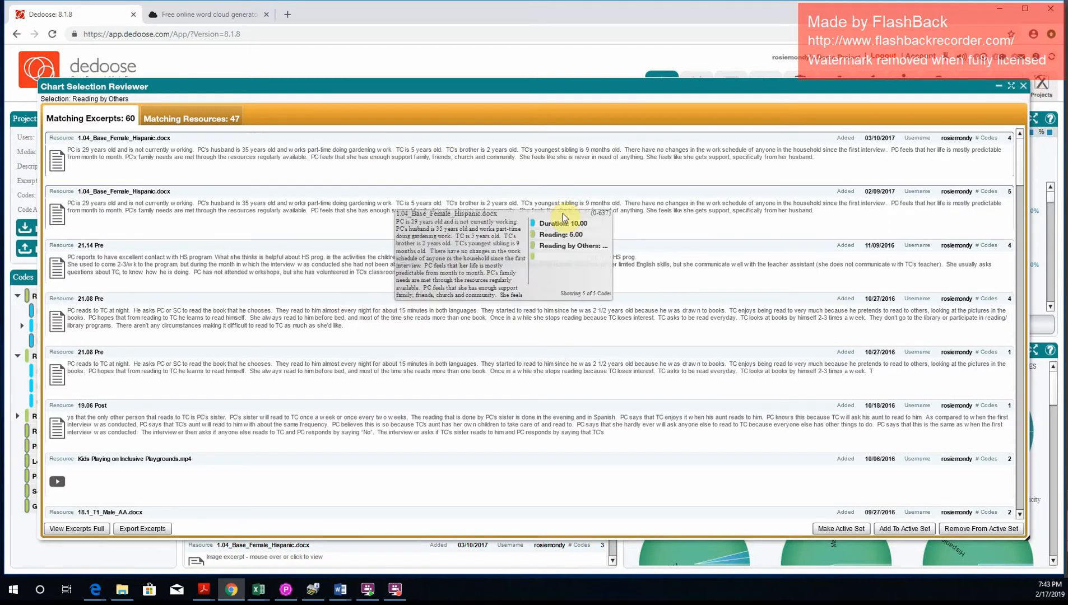
pyautogui.click(1023, 87)
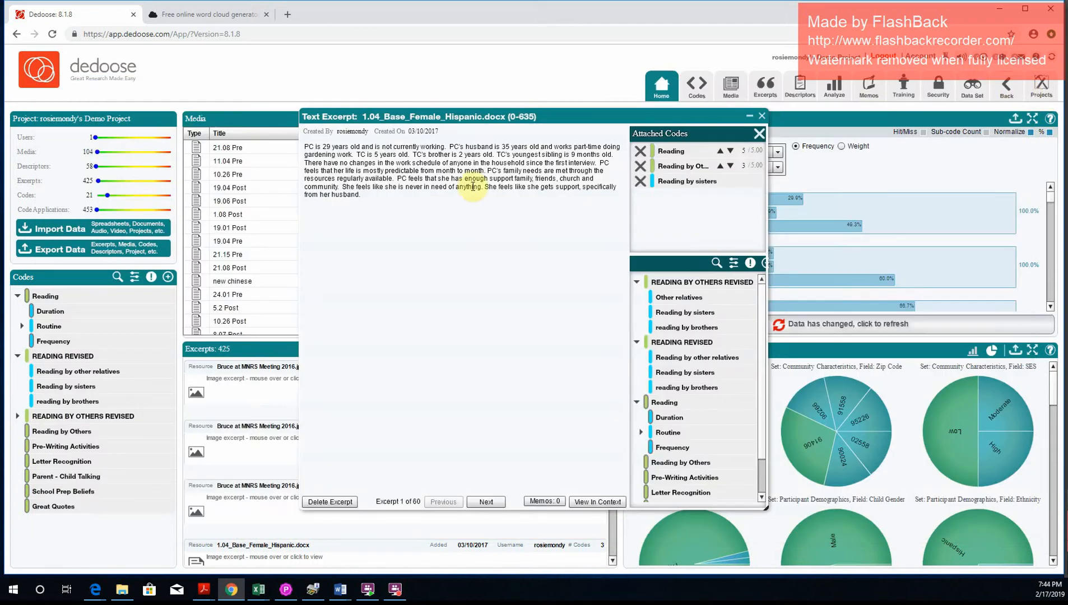
pyautogui.moveTo(374, 198); pyautogui.dragTo(281, 148)
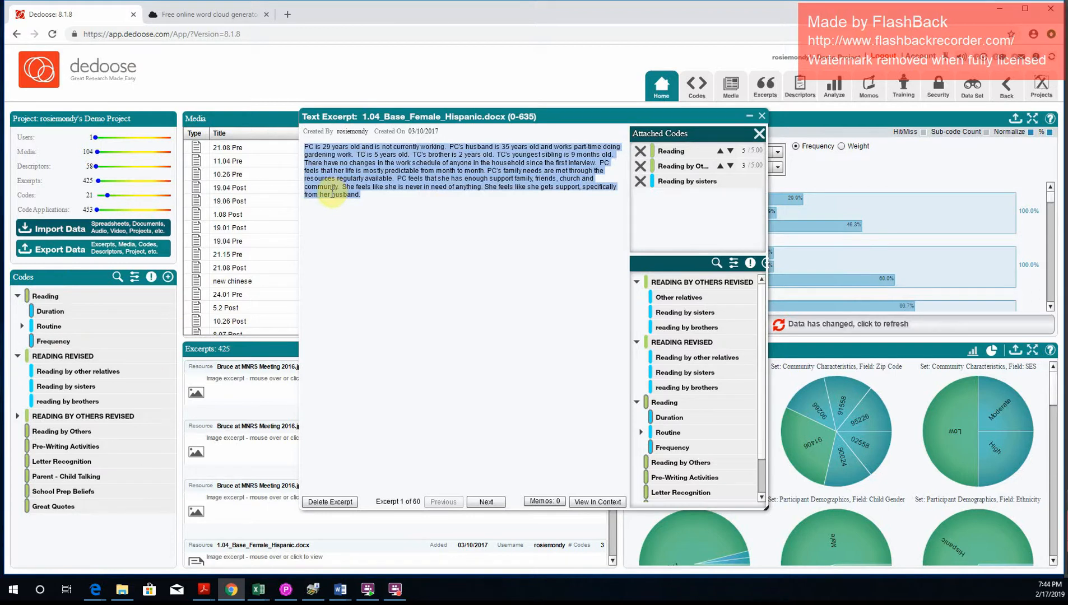
pyautogui.moveTo(362, 195); pyautogui.dragTo(304, 147)
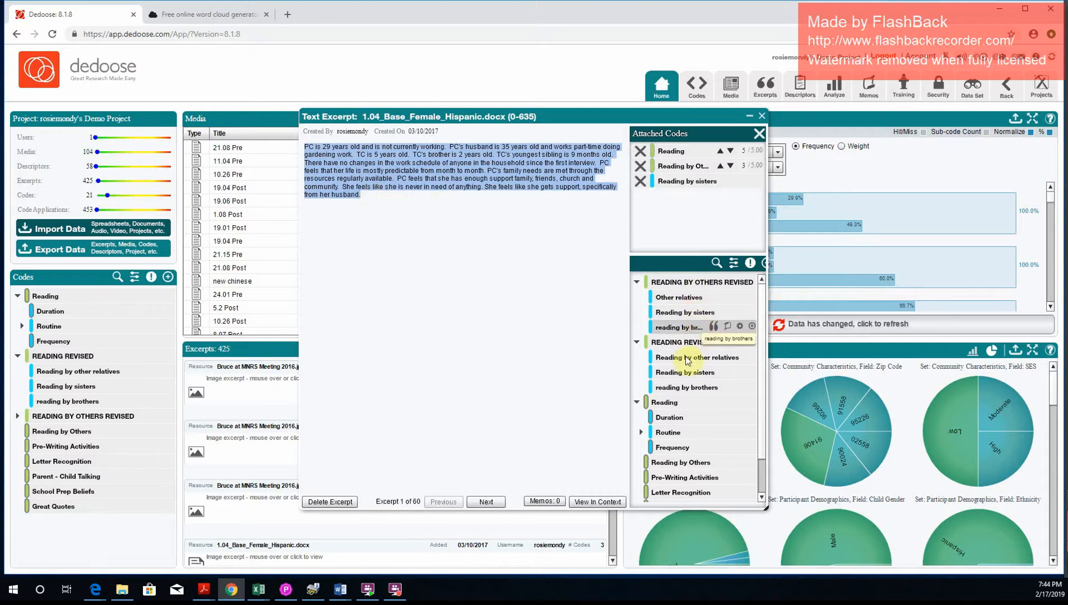
pyautogui.click(677, 372)
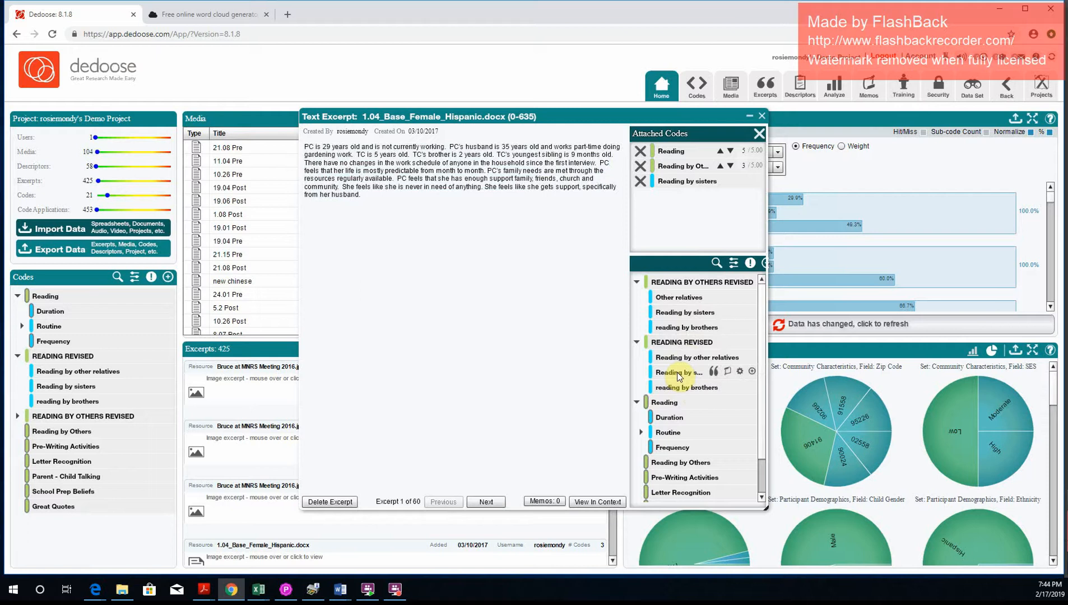
pyautogui.doubleClick(678, 374)
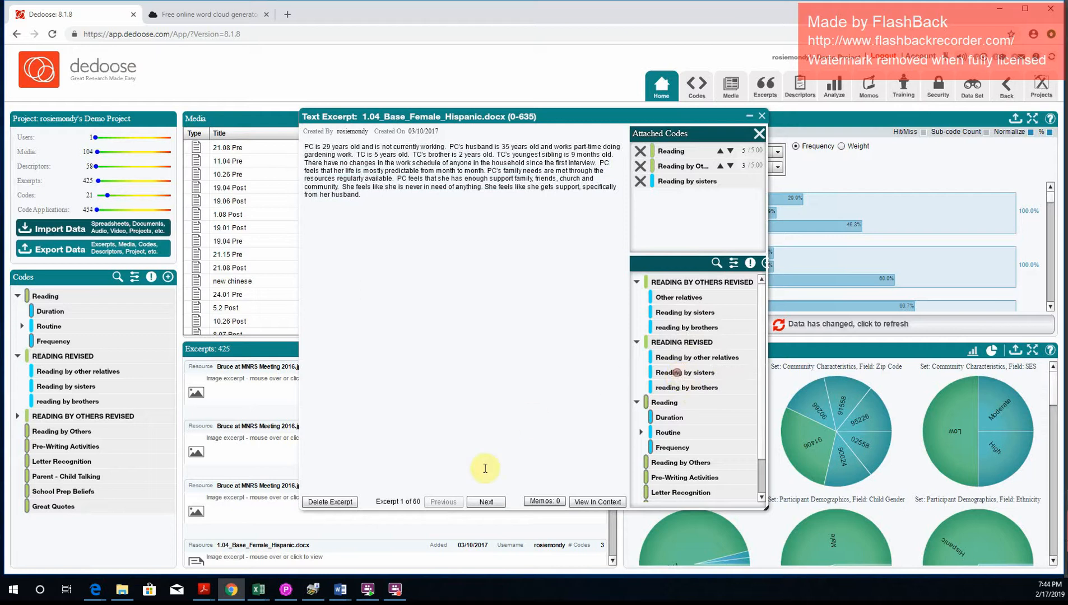
# - Collapse READING BY OTHERS REVISED, go to the second excerpt and apply READING REVISED's "reading by brothers" code to its entire text
pyautogui.click(636, 282)
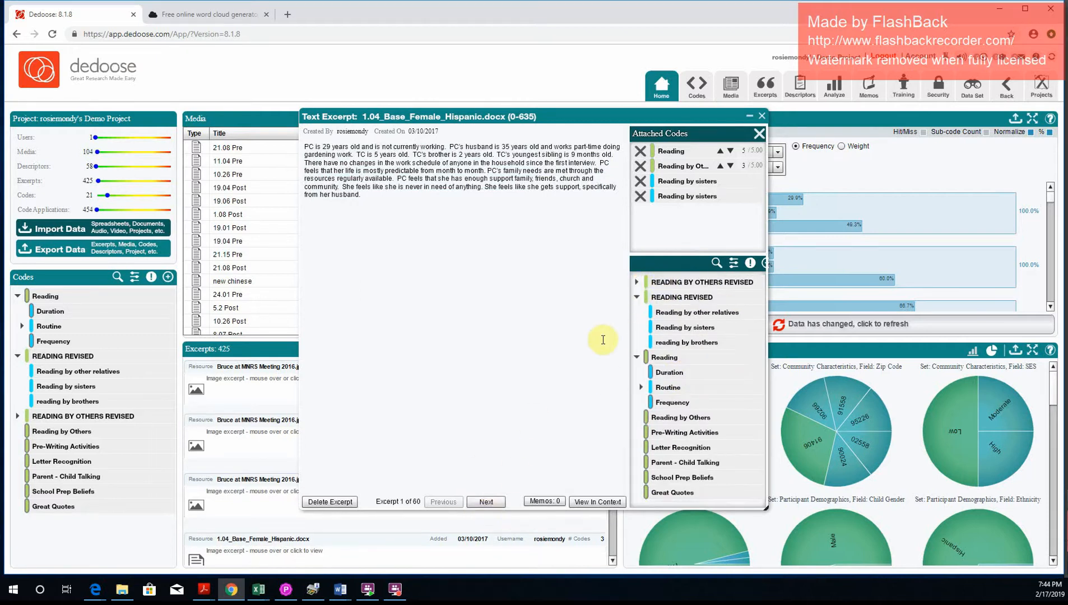
pyautogui.click(496, 506)
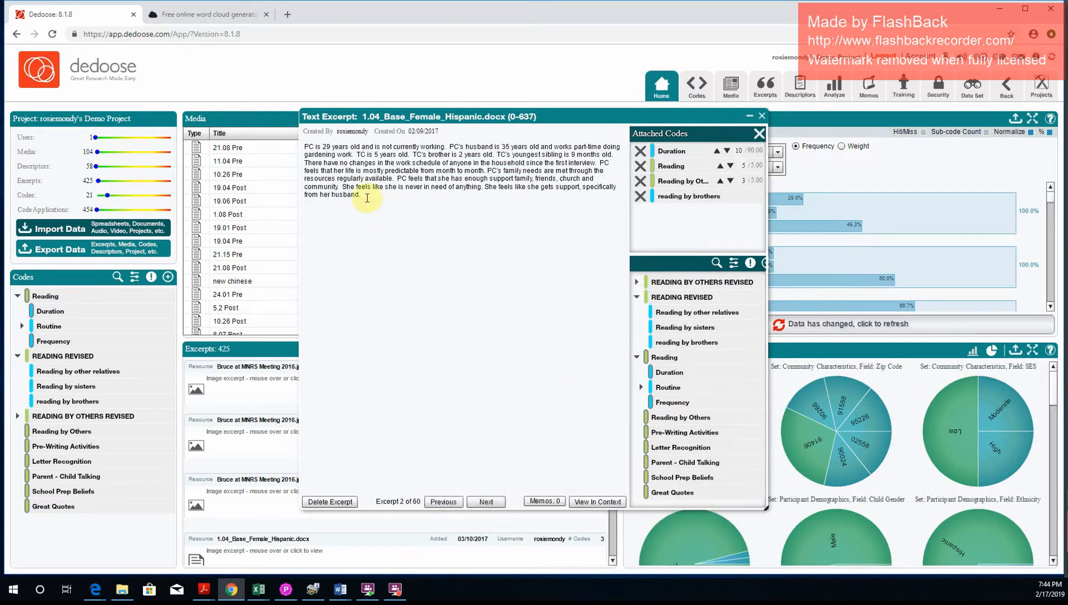
pyautogui.moveTo(367, 198); pyautogui.dragTo(304, 131)
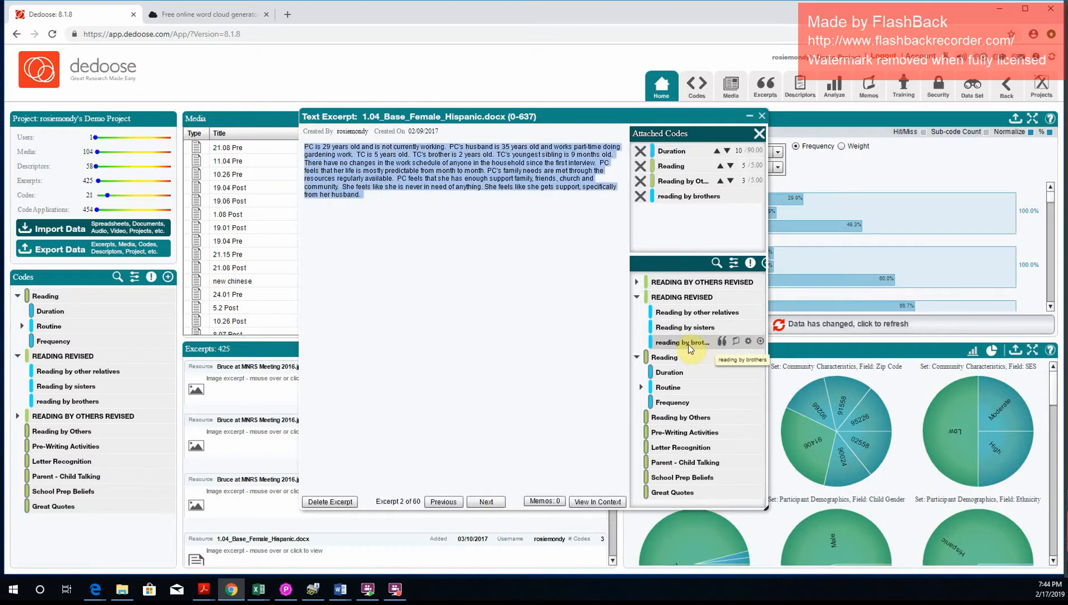
pyautogui.doubleClick(688, 344)
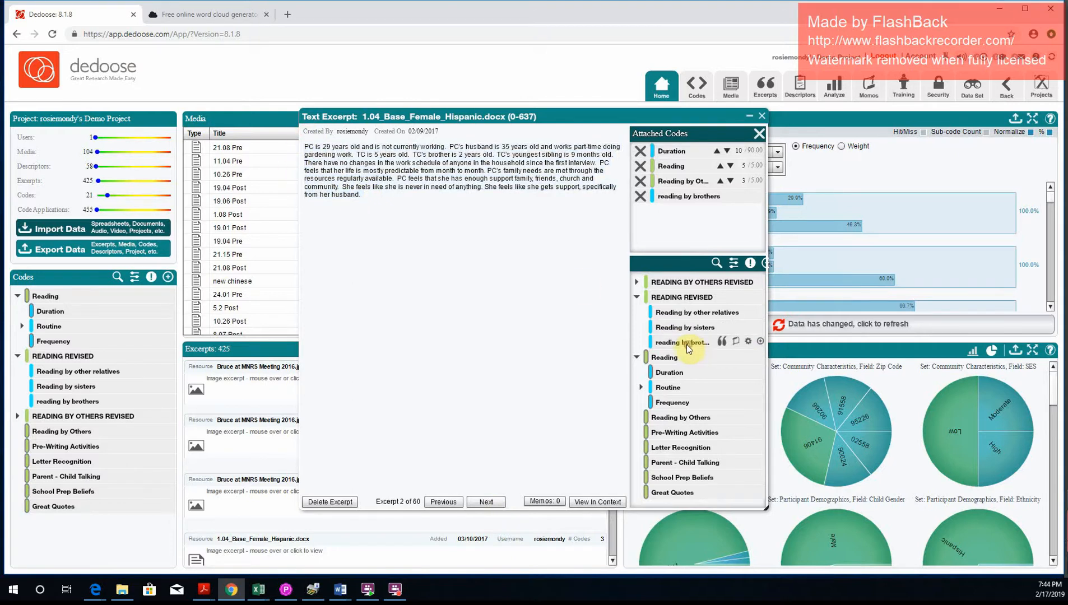
# - Go to the third excerpt, from 21.14 Pre, and apply the "Reading by other relatives" code to its entire text
pyautogui.click(488, 502)
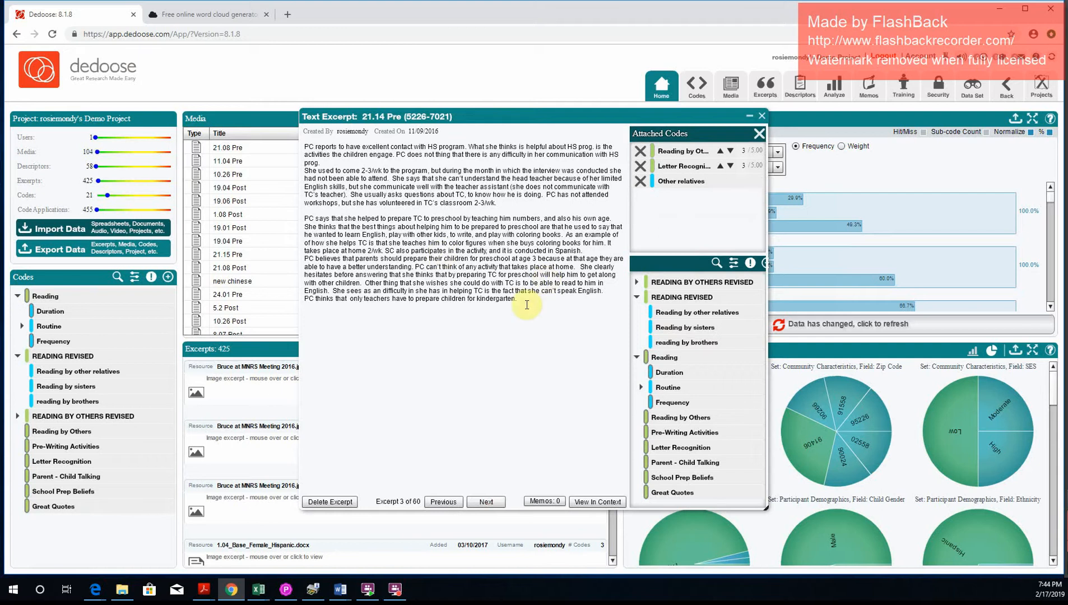
pyautogui.moveTo(526, 305); pyautogui.dragTo(302, 140)
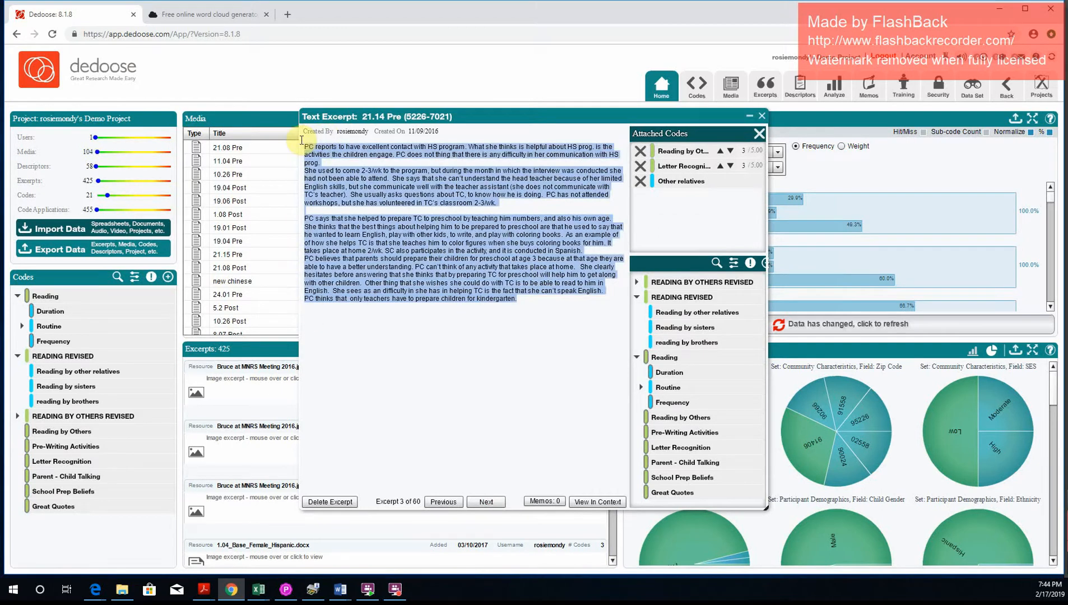
pyautogui.doubleClick(695, 313)
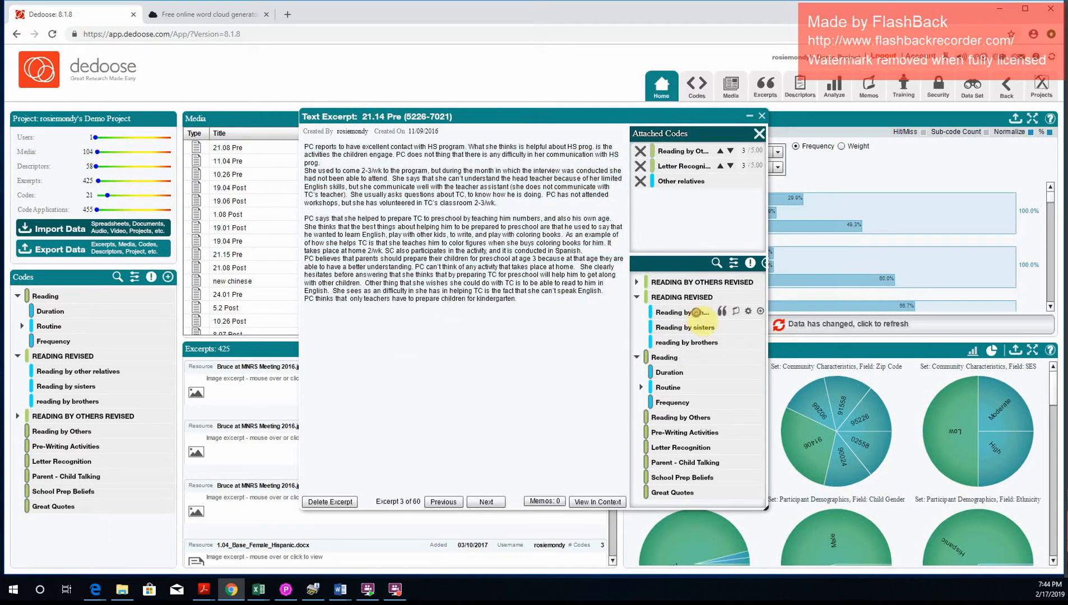
# - Go to the fourth excerpt, from 21.08 Pre, and add a child code titled "reading by father" under READING REVISED
pyautogui.click(493, 501)
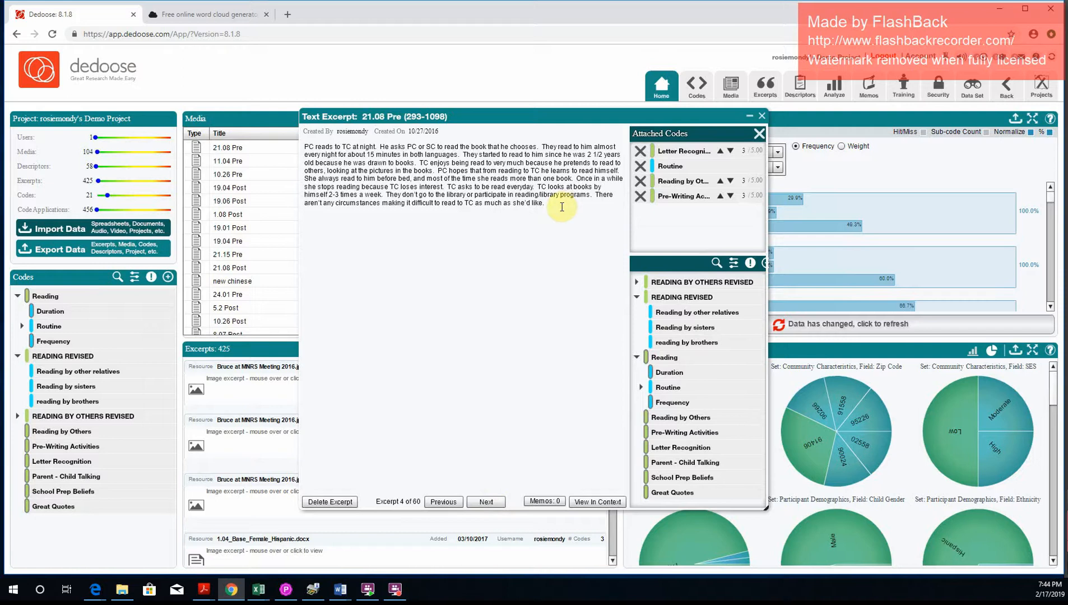
pyautogui.moveTo(560, 206); pyautogui.dragTo(306, 141)
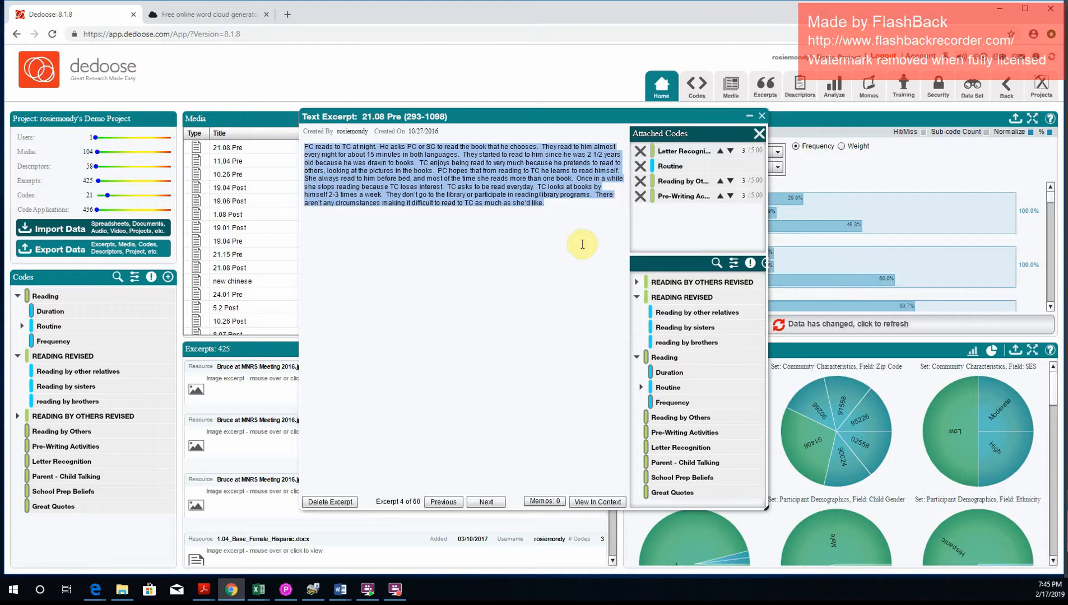
pyautogui.moveTo(716, 297)
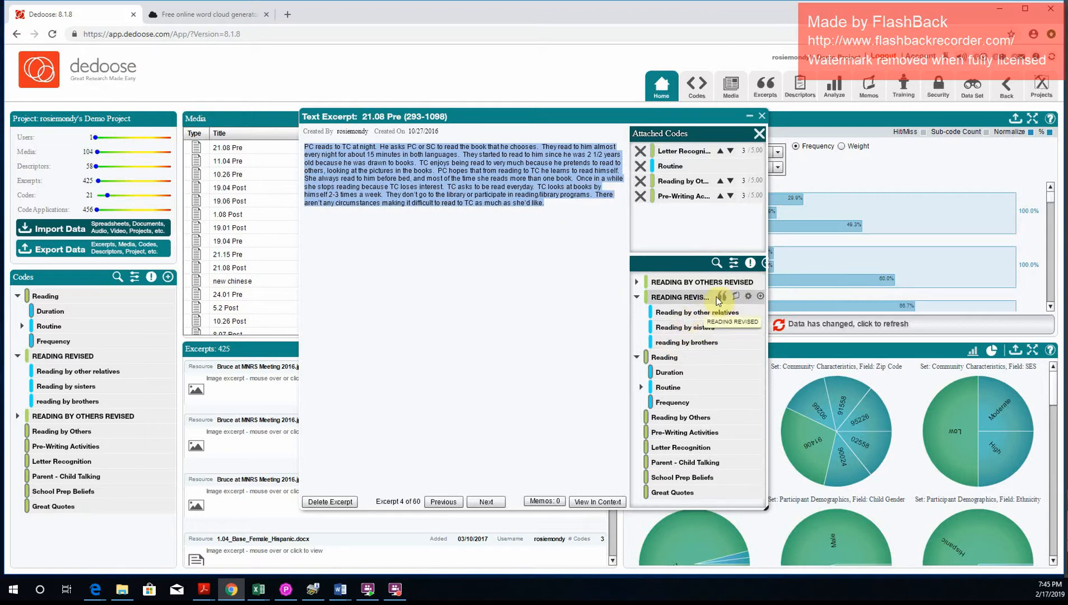
pyautogui.click(761, 297)
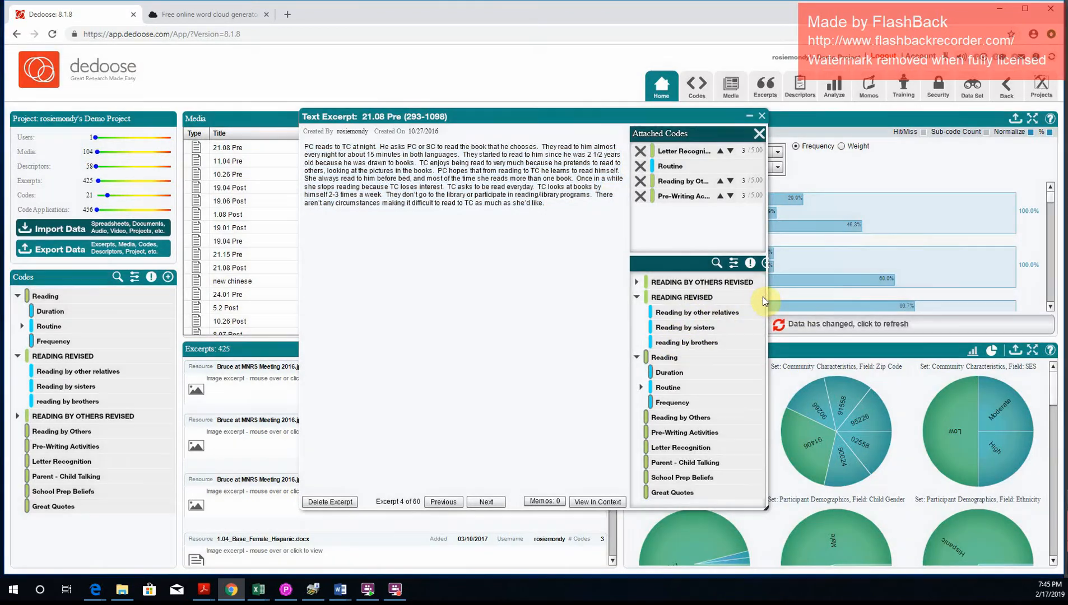
pyautogui.write('read')
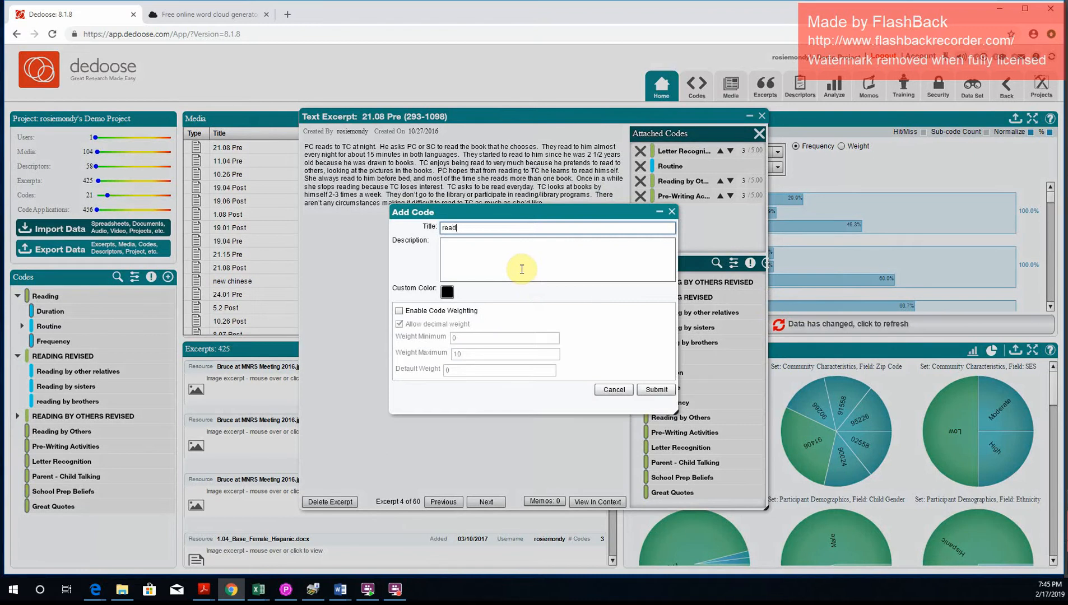
pyautogui.write('ing by father')
pyautogui.click(651, 389)
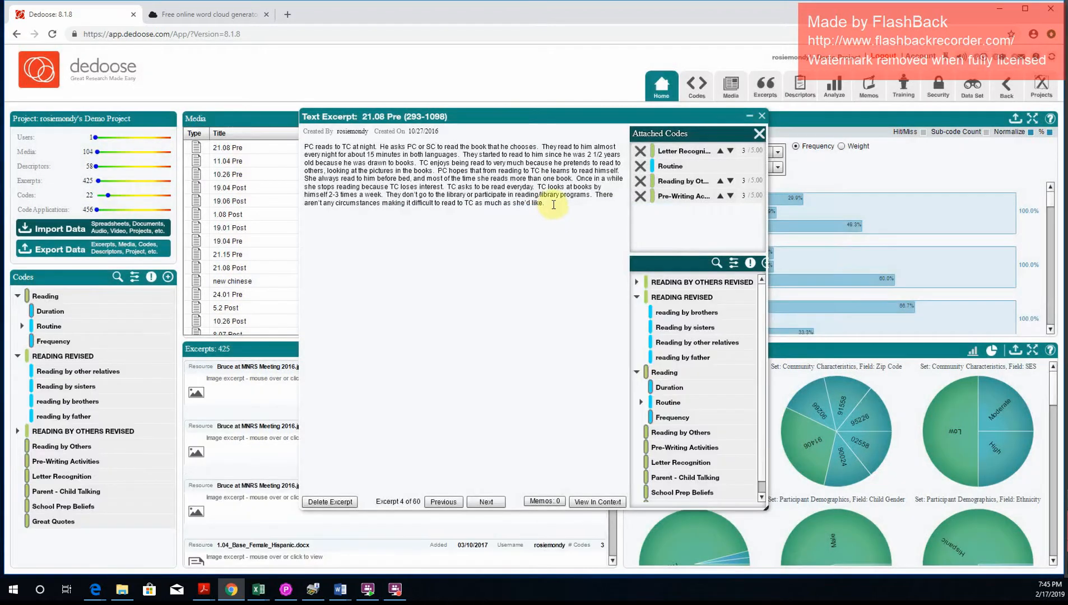
# - Apply the "reading by father" code to the entire text of the 21.08 Pre excerpt
pyautogui.moveTo(553, 203); pyautogui.dragTo(255, 148)
pyautogui.moveTo(566, 212); pyautogui.dragTo(219, 134)
pyautogui.doubleClick(678, 357)
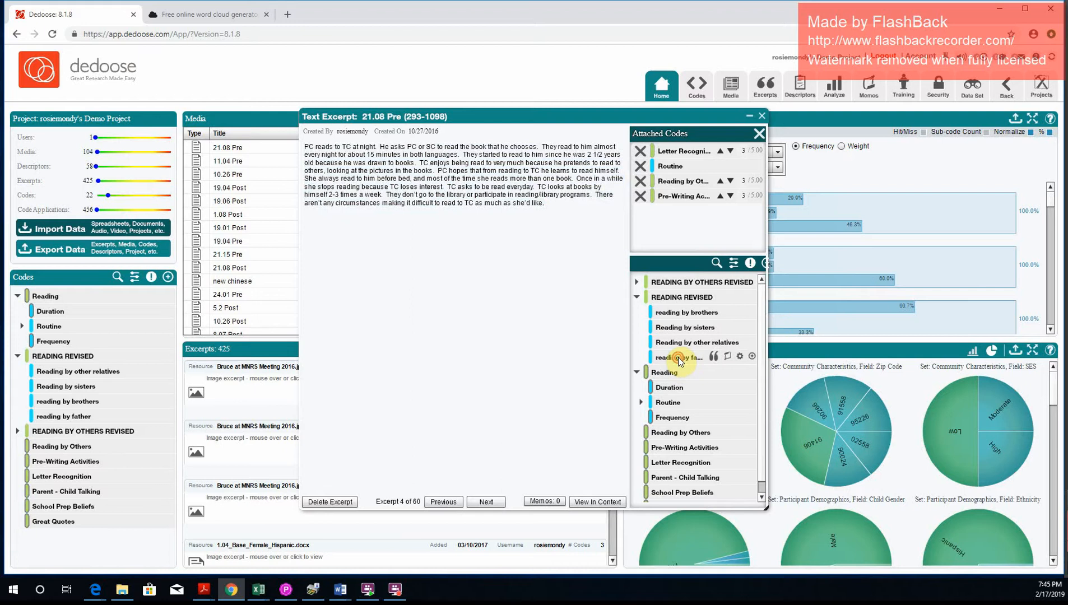
# - Advance to the fifth excerpt before closing the excerpt window, and collapse READING REVISED in the project's code tree
pyautogui.click(485, 501)
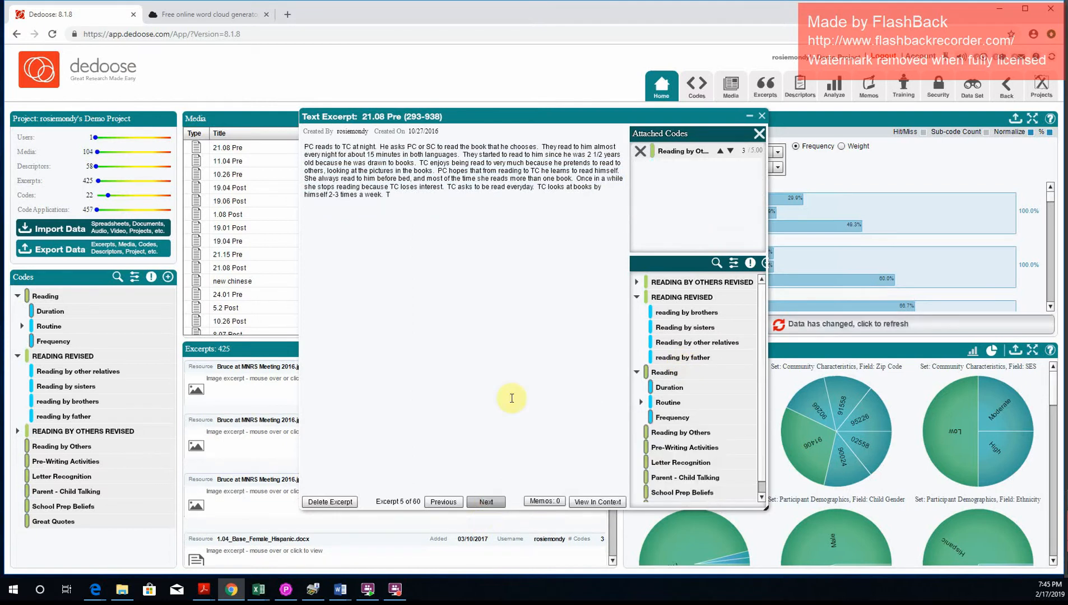
pyautogui.click(761, 116)
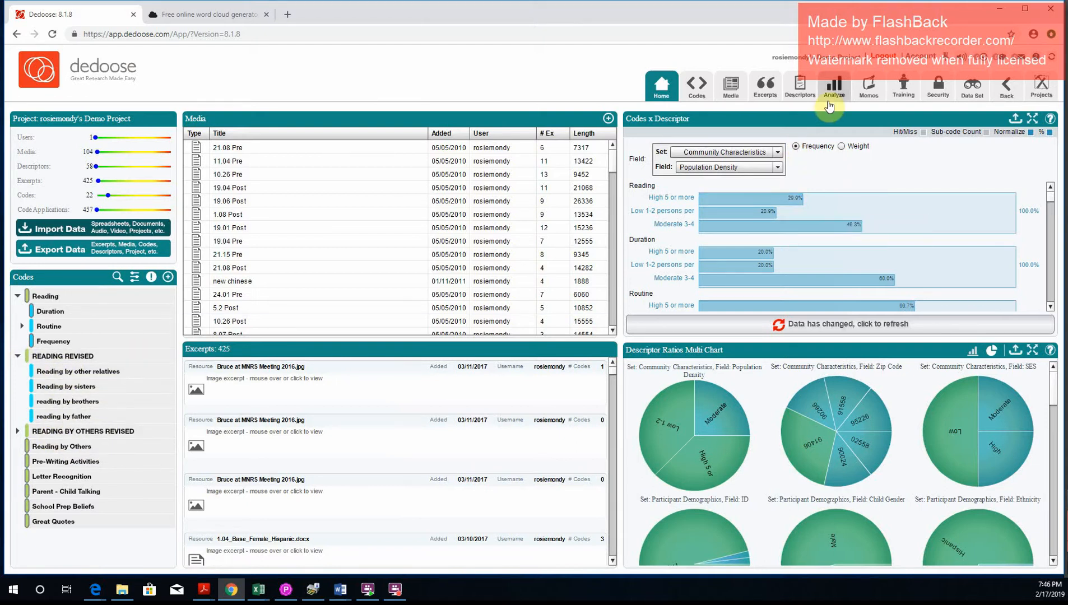
pyautogui.click(18, 356)
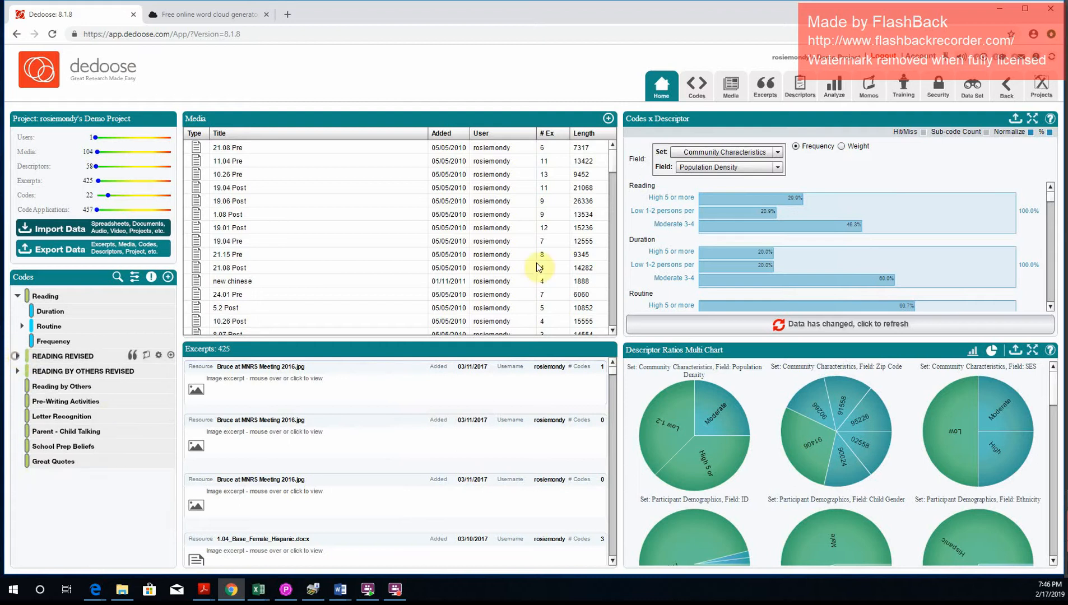
# - Open the analysis workspace's Codes x Descriptor chart and set its Community Characteristics field to SES
pyautogui.click(836, 95)
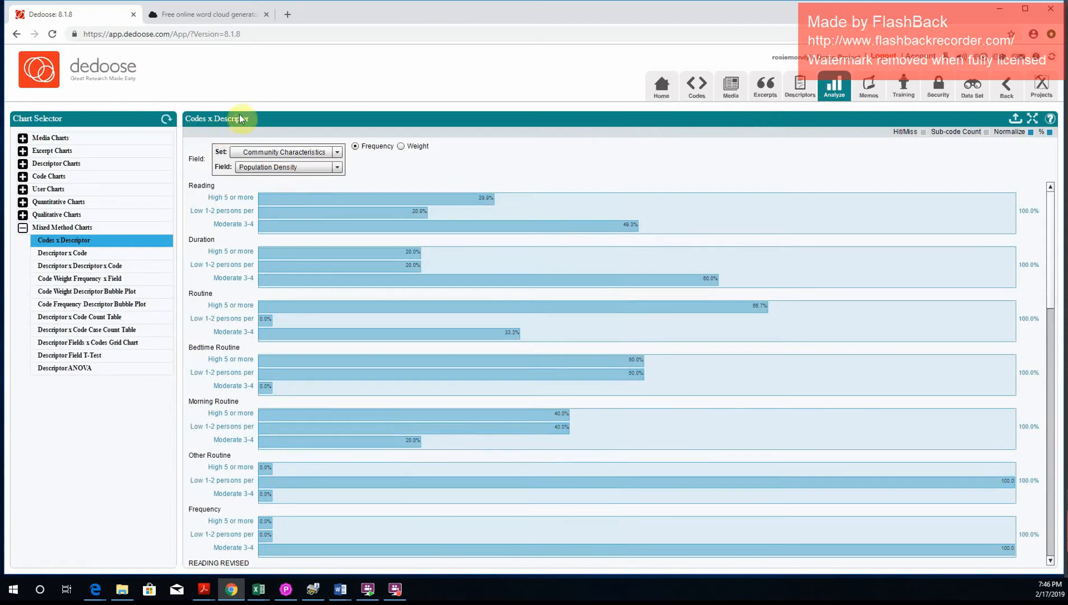
pyautogui.scroll(-1, 503, 353)
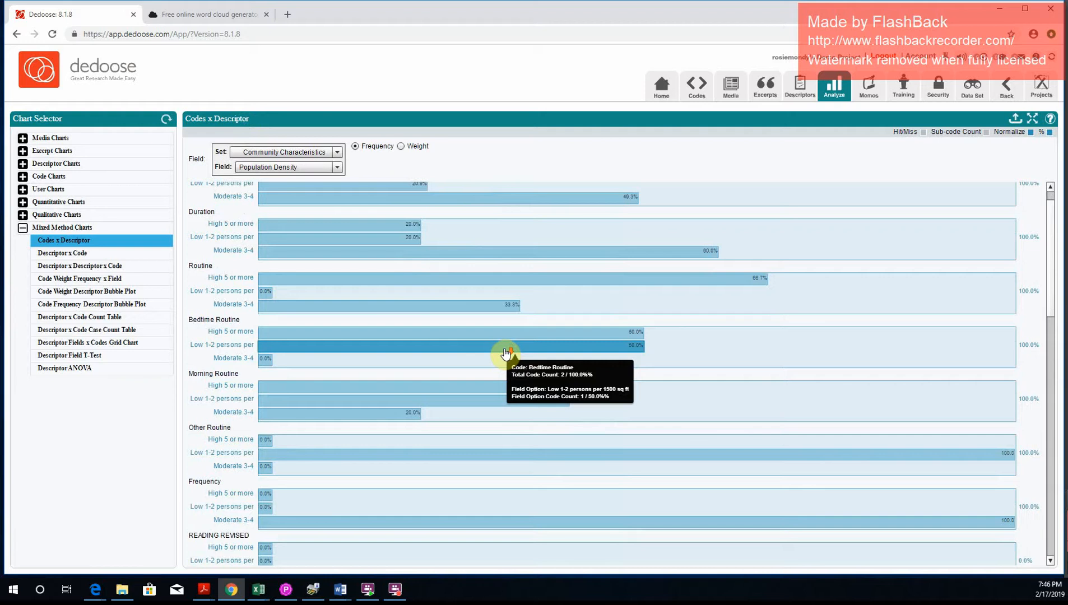
pyautogui.scroll(1, 504, 352)
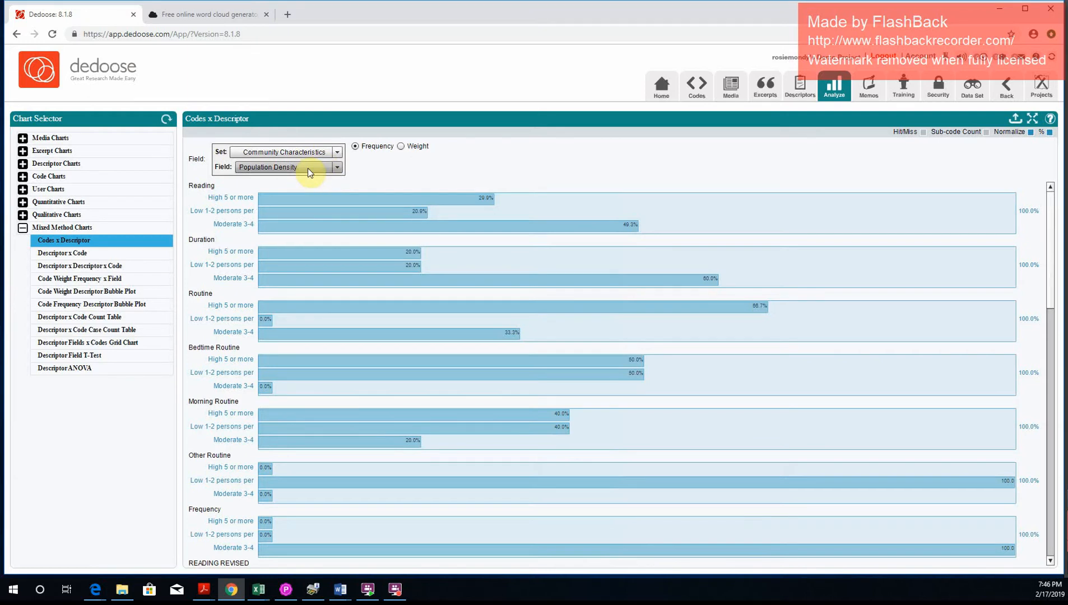
pyautogui.click(336, 167)
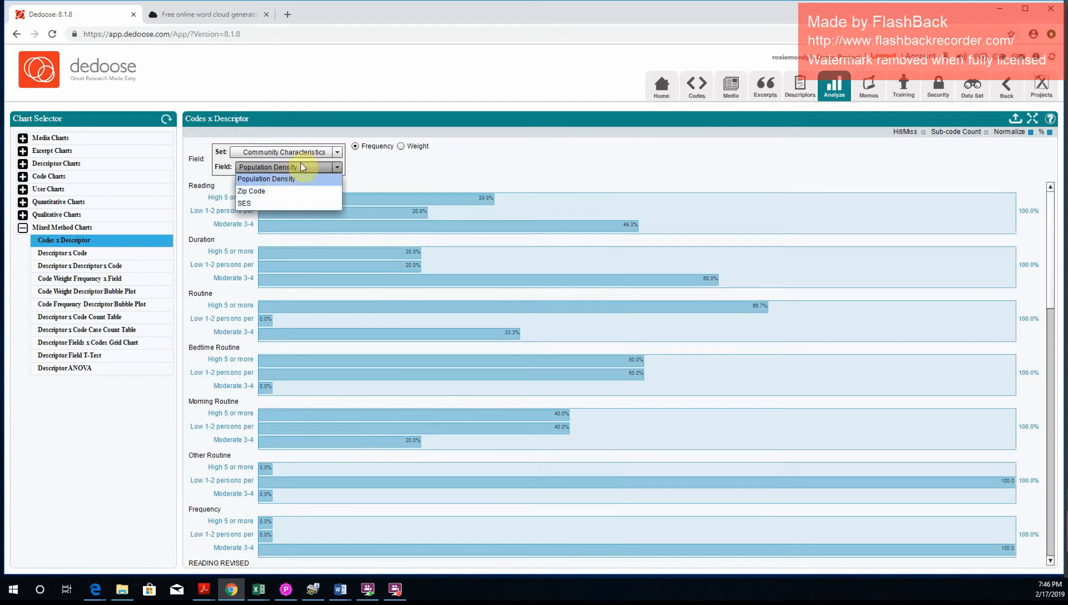
pyautogui.click(337, 166)
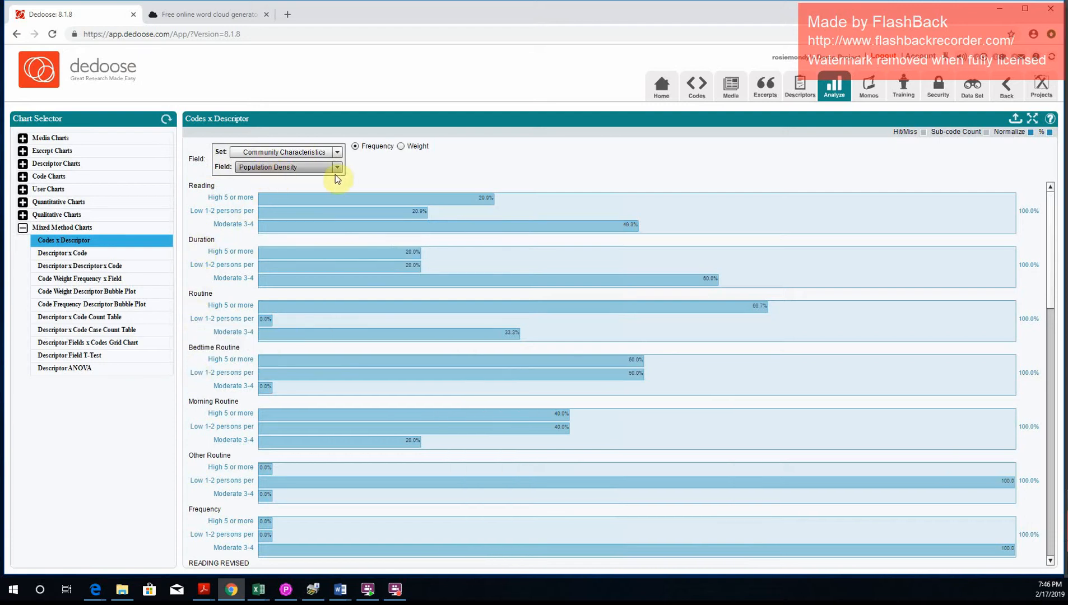
pyautogui.click(337, 168)
pyautogui.click(272, 207)
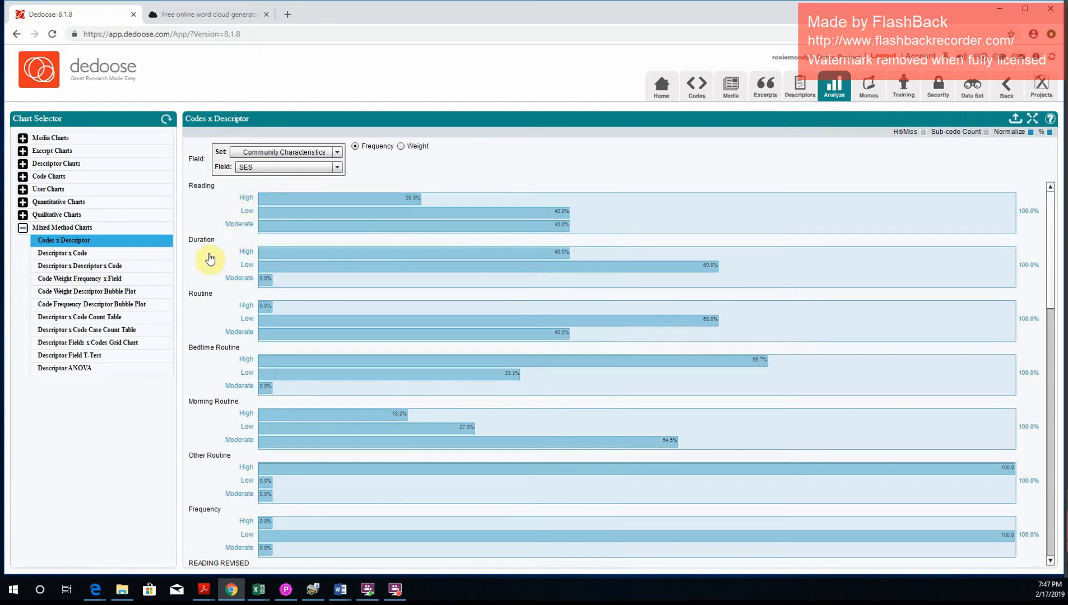
# - Examine the code distribution across SES levels, checking the High, Low and Moderate bars for Morning Routine
pyautogui.scroll(-6, 204, 342)
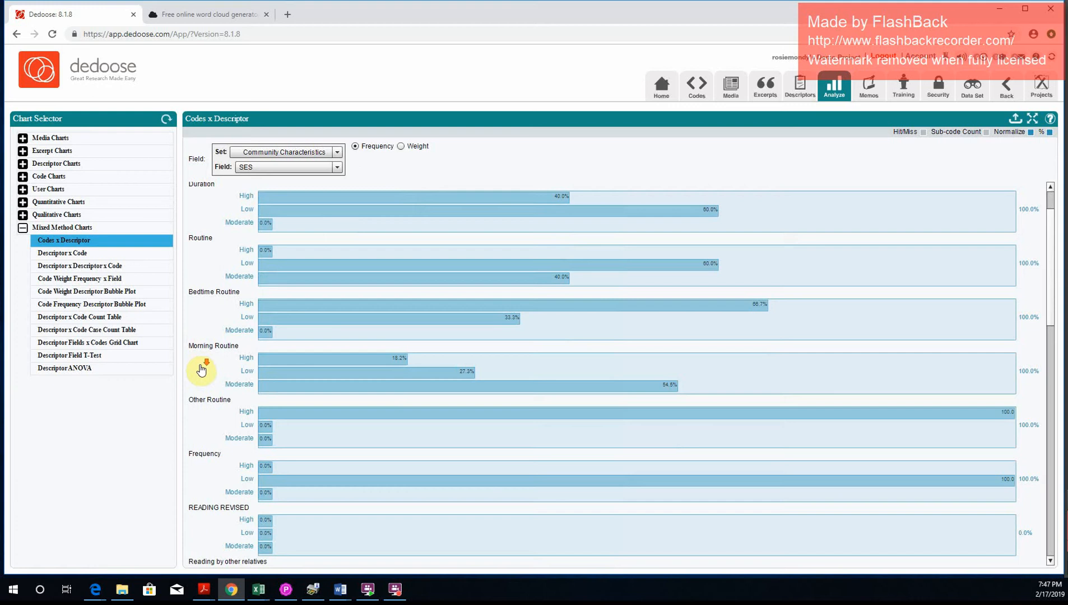
pyautogui.scroll(8, 198, 368)
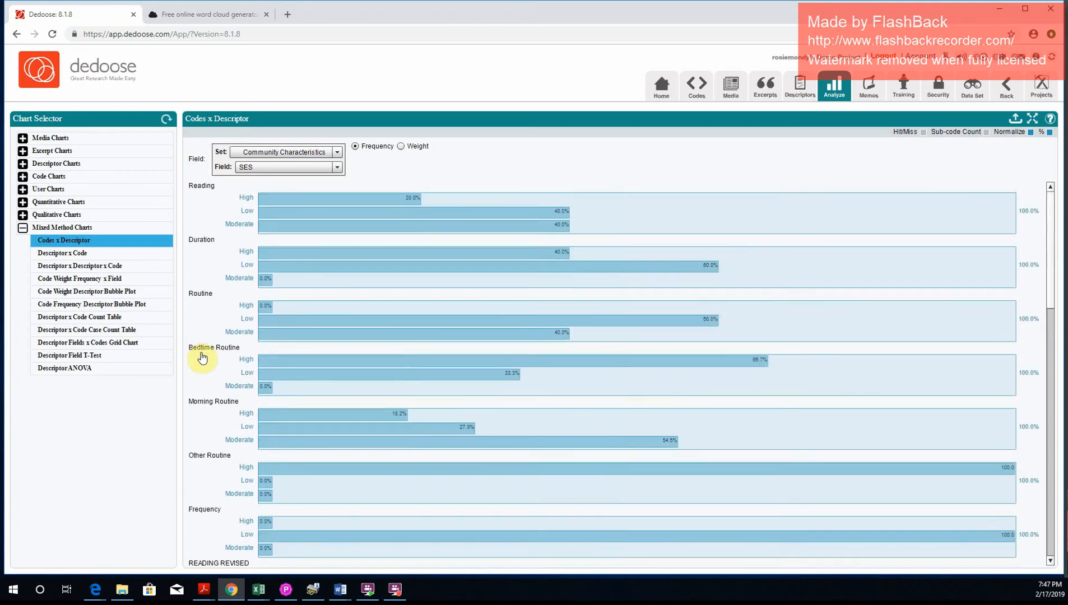
pyautogui.scroll(-1, 303, 336)
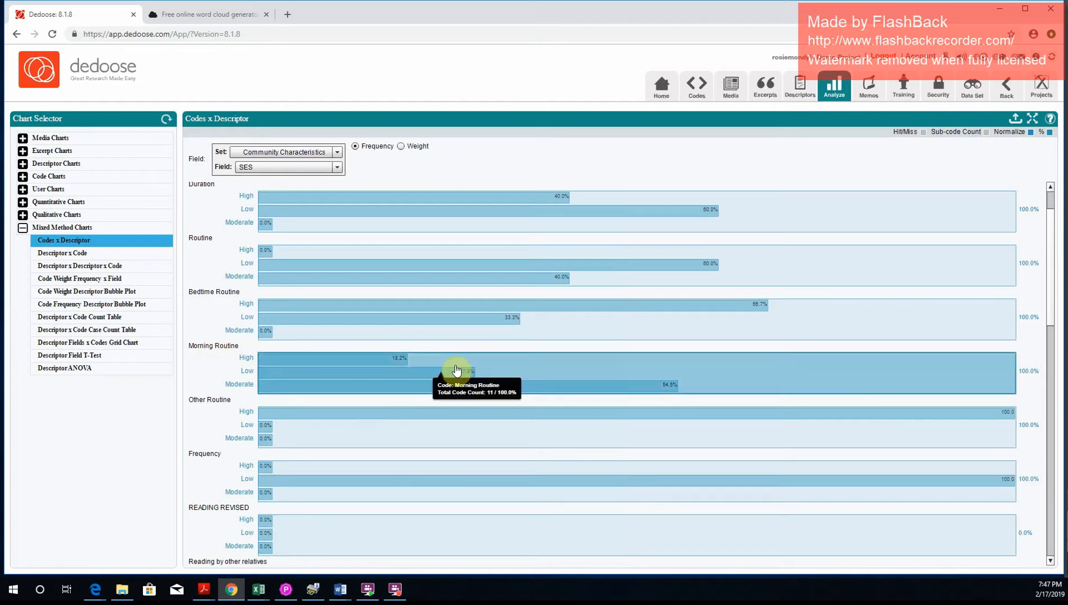
pyautogui.moveTo(250, 363)
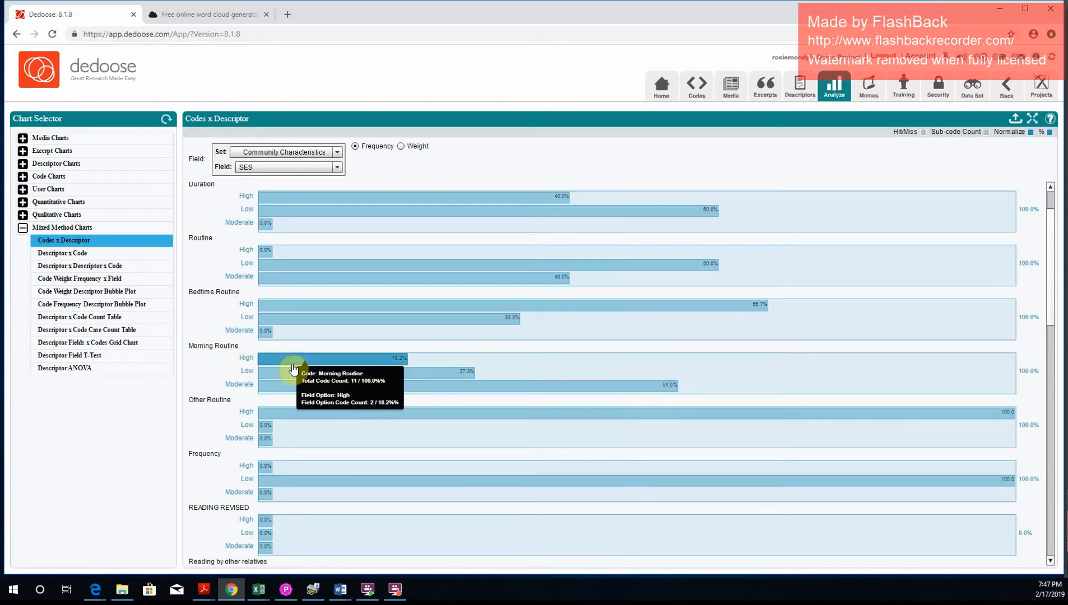
pyautogui.moveTo(292, 372)
pyautogui.moveTo(615, 394)
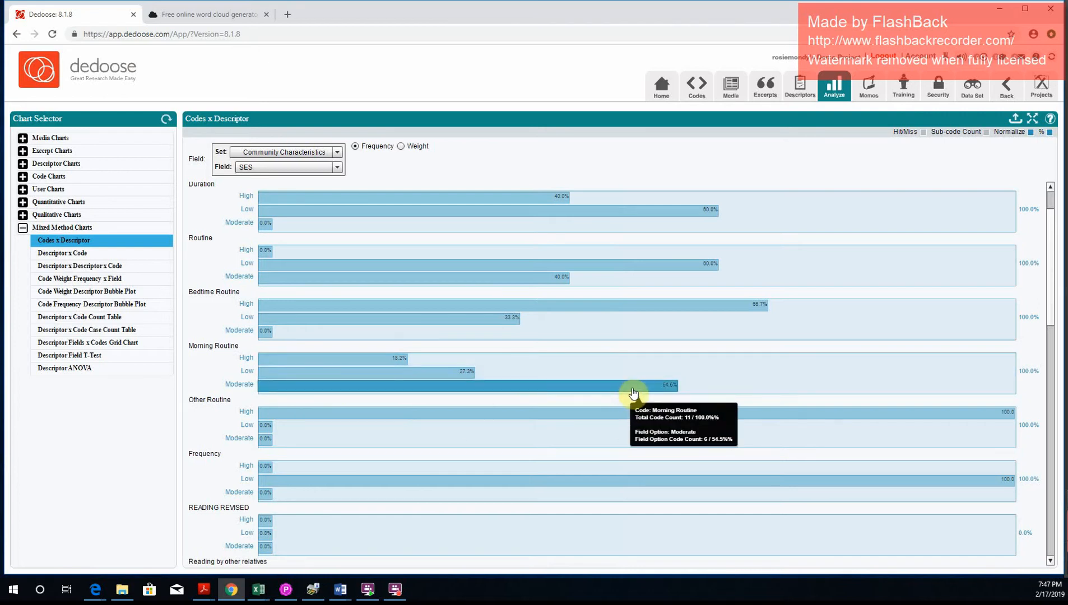
pyautogui.moveTo(456, 377)
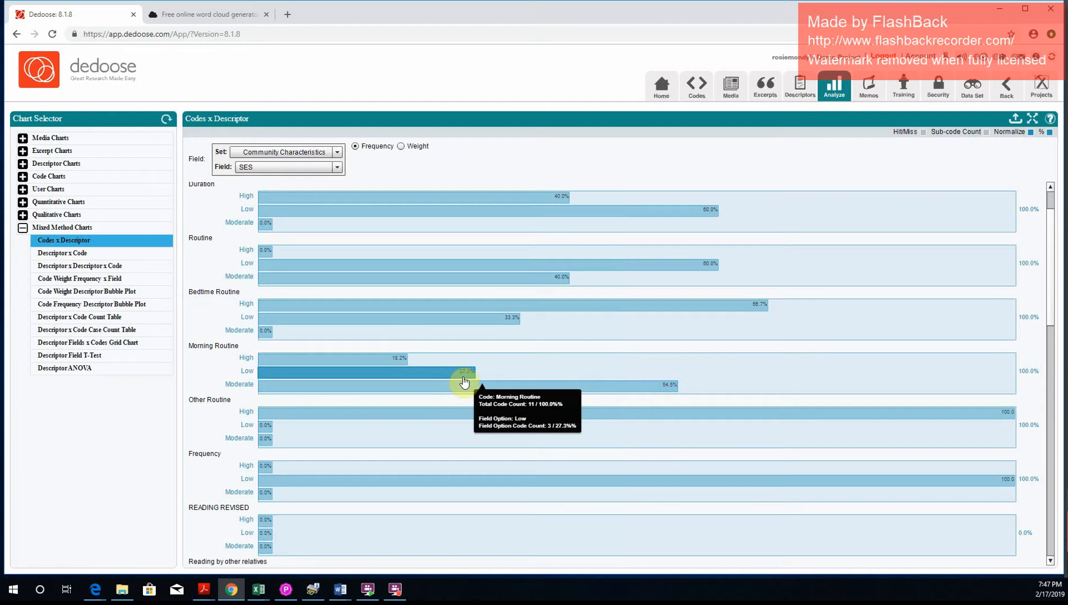
pyautogui.moveTo(392, 363)
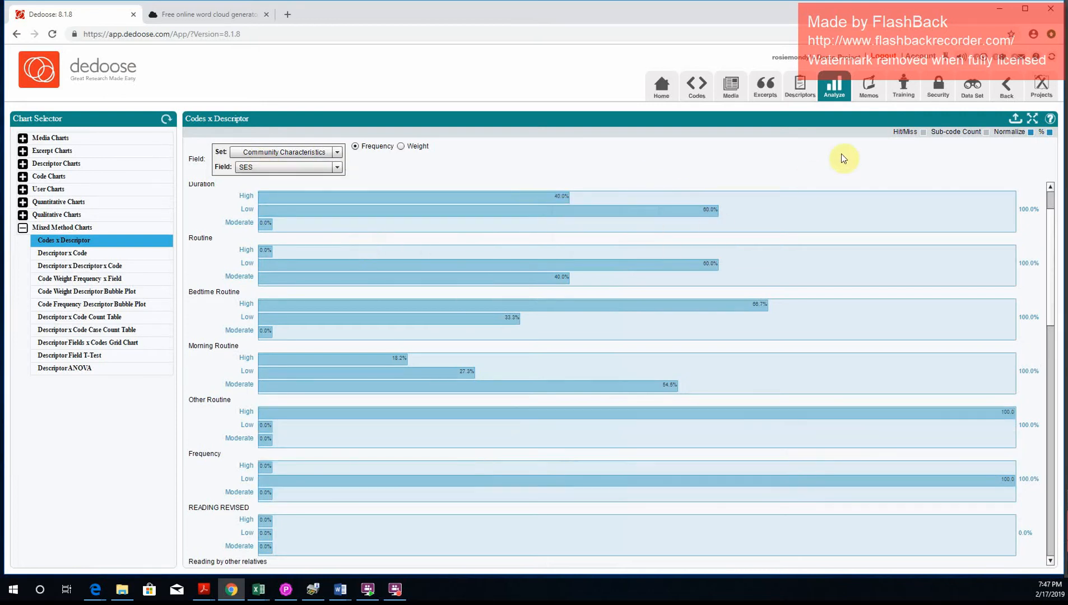
# - Export the Codes x Descriptor chart to the Downloads folder as the Excel 97-2003 worksheet DedooseChartExport_2019_2_17_2047
pyautogui.click(1015, 118)
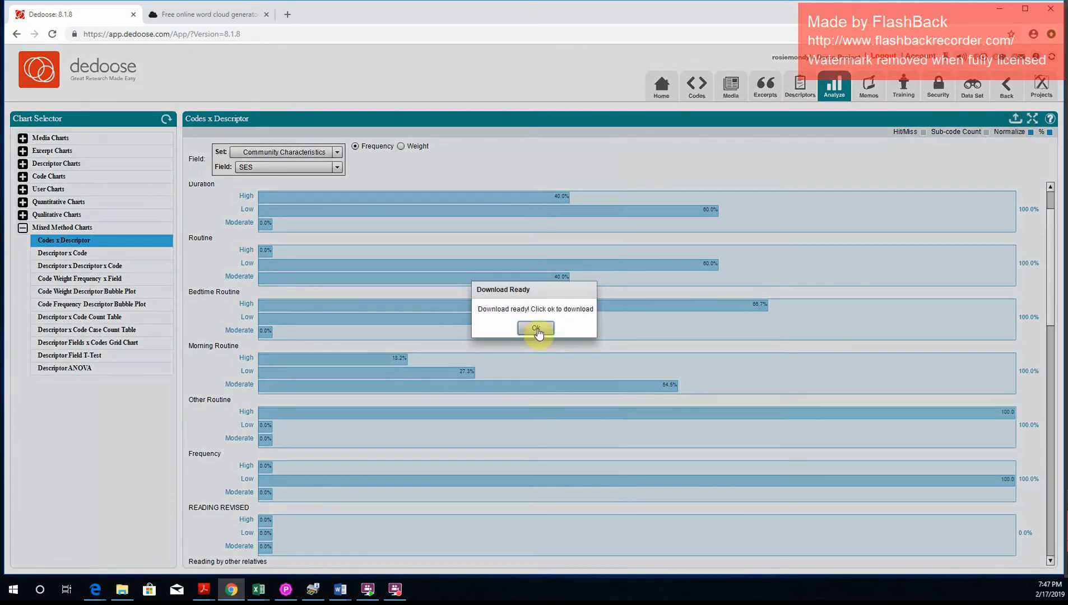
pyautogui.click(537, 331)
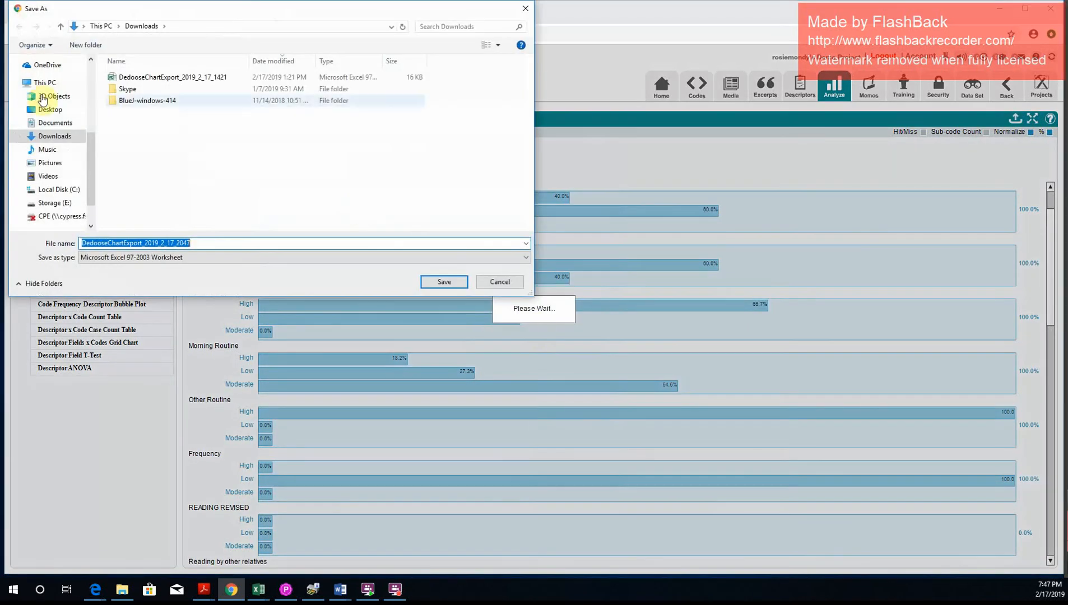
pyautogui.click(440, 282)
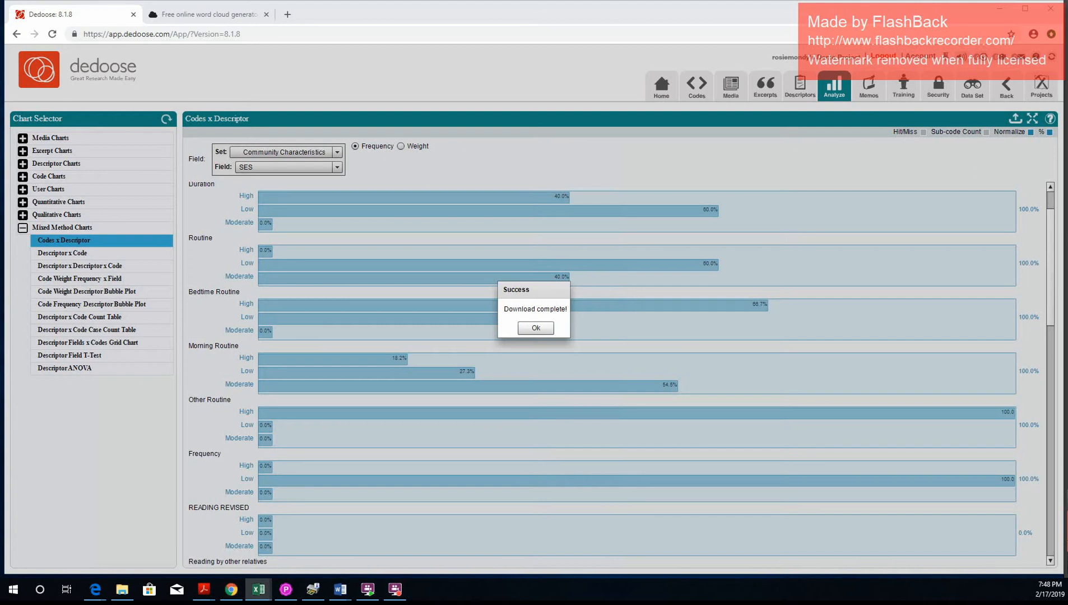
# - View the earlier export DedooseChartExport_2019_2_17_1421 in Excel, and return to Dedoose to dismiss the download message
pyautogui.moveTo(1067, 63); pyautogui.dragTo(481, 46)
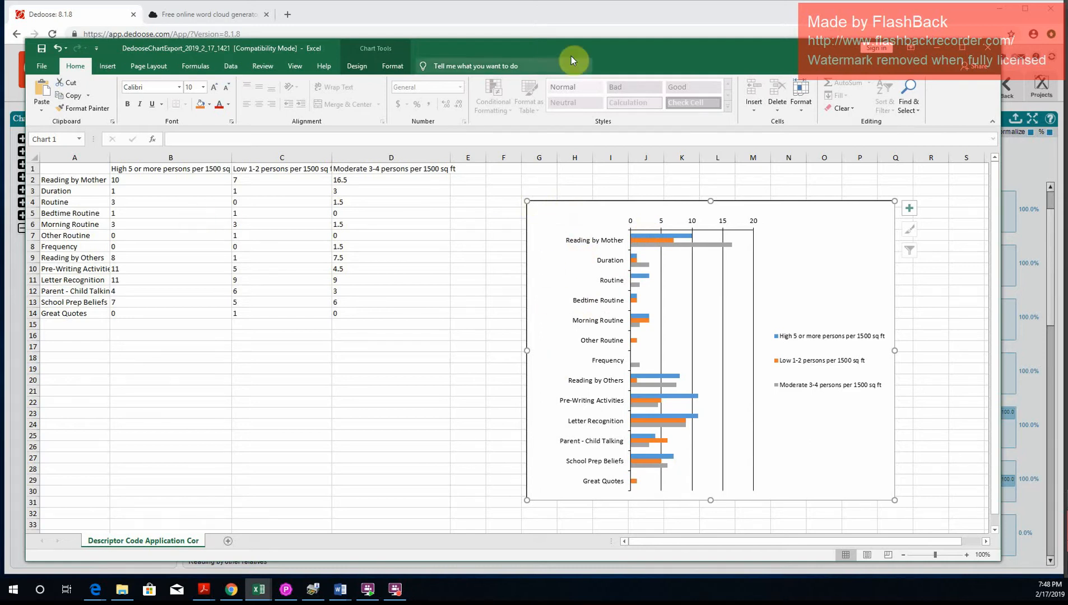
pyautogui.click(936, 48)
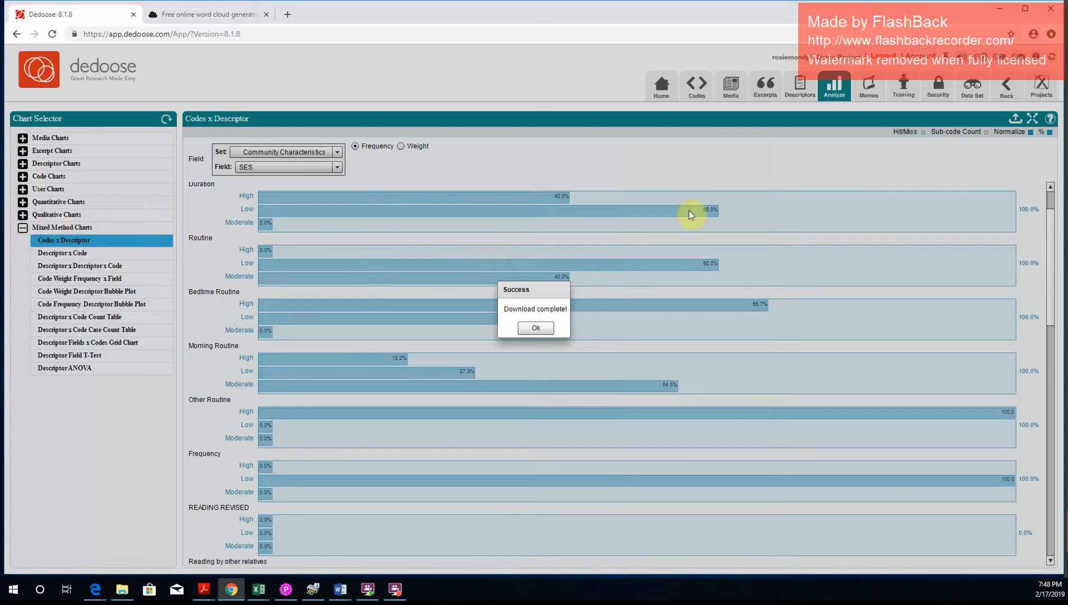
pyautogui.click(536, 328)
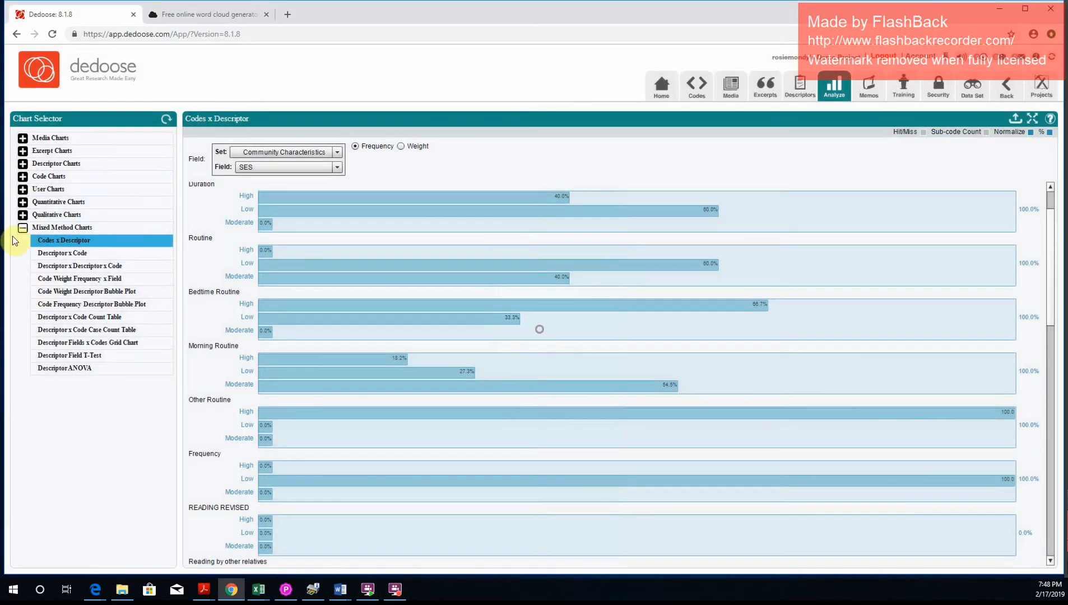
# - Open the Code Co-Occurrence chart from the code charts and examine how the READING REVISED child codes overlap with other codes
pyautogui.click(27, 177)
pyautogui.click(25, 177)
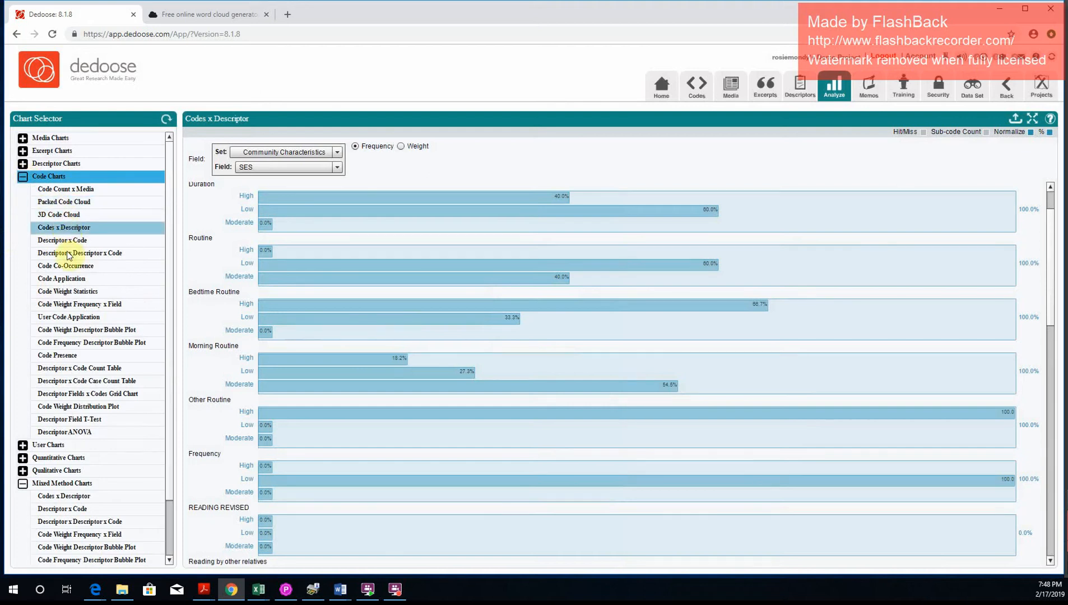
pyautogui.click(64, 270)
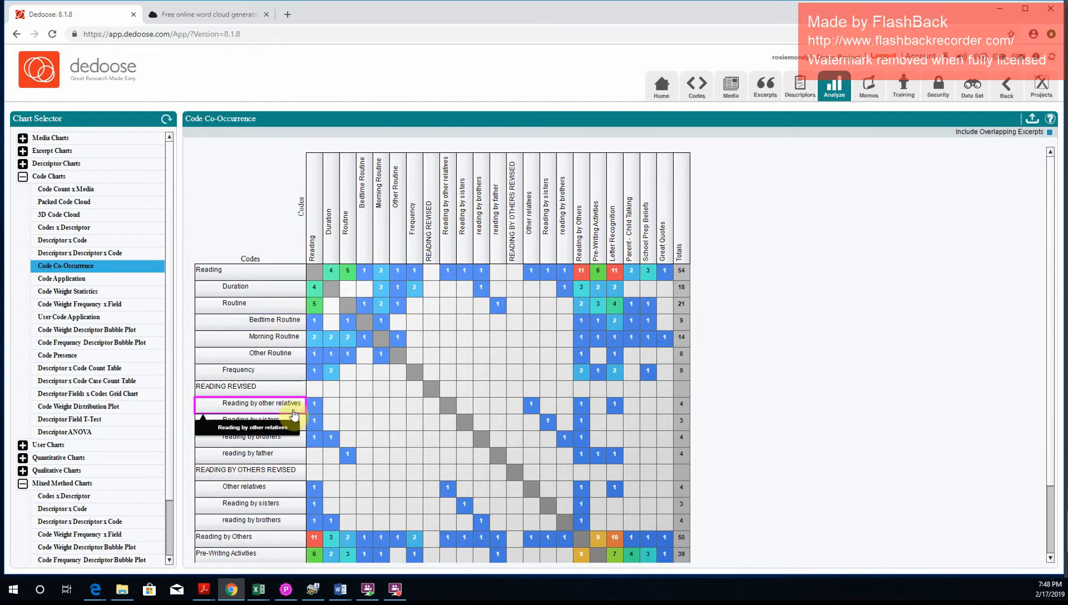
pyautogui.scroll(-2, 285, 409)
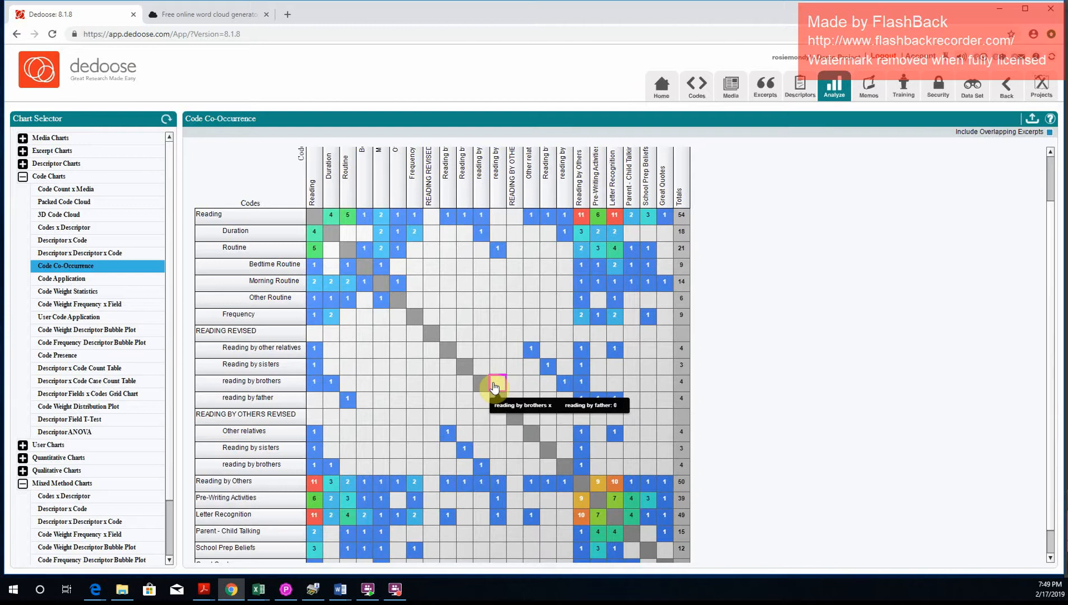
pyautogui.scroll(-1, 517, 335)
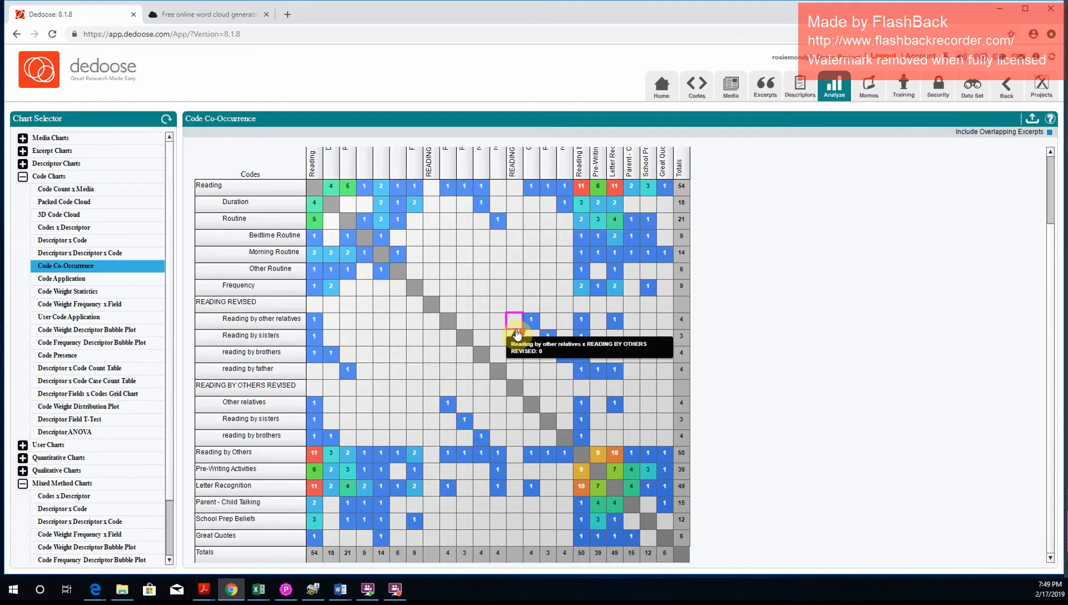
pyautogui.scroll(1, 516, 335)
pyautogui.scroll(-2, 516, 335)
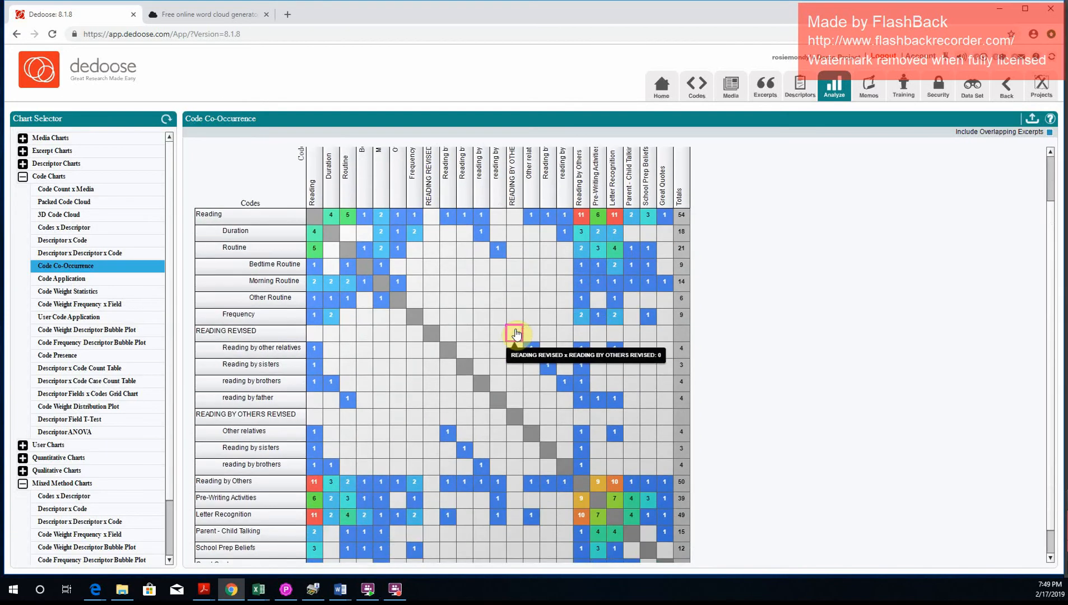
# - Open the Code Application chart and examine how often each code is applied across the media files
pyautogui.click(61, 282)
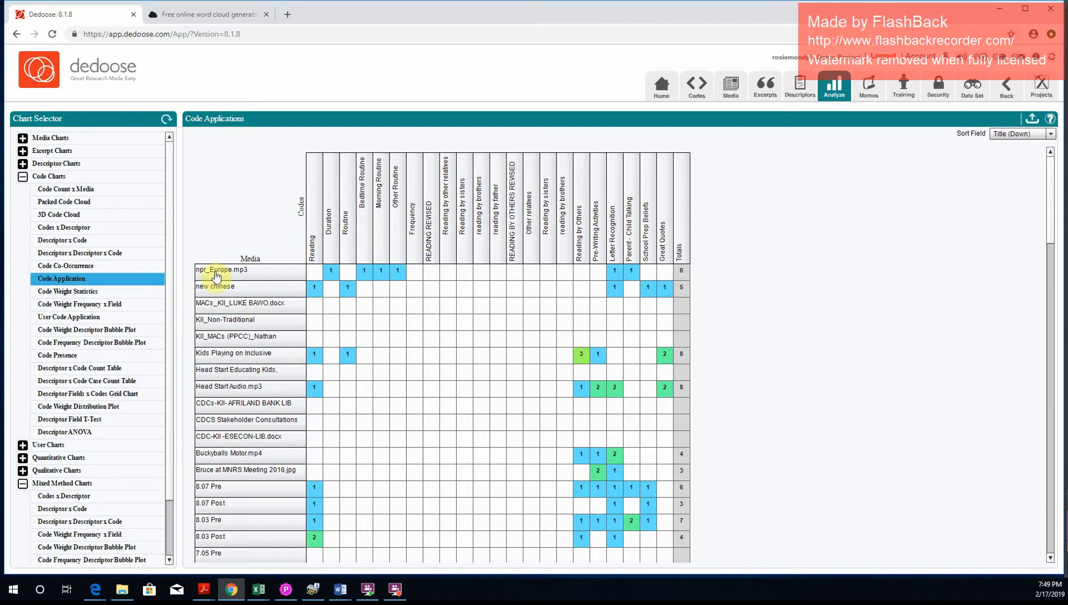
pyautogui.scroll(-5, 220, 277)
pyautogui.scroll(3, 212, 274)
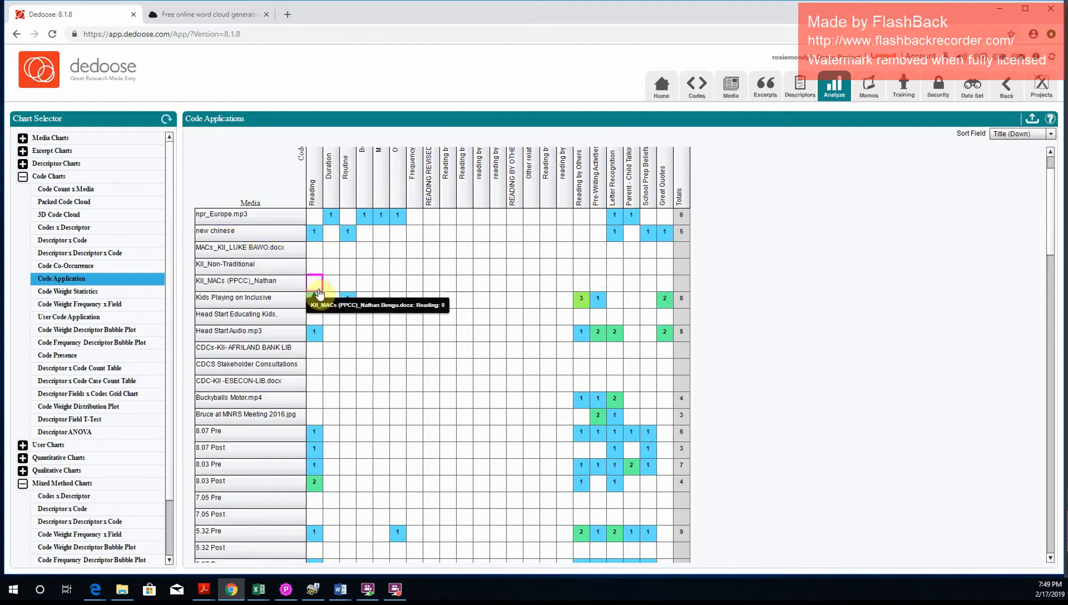
pyautogui.scroll(-3, 291, 372)
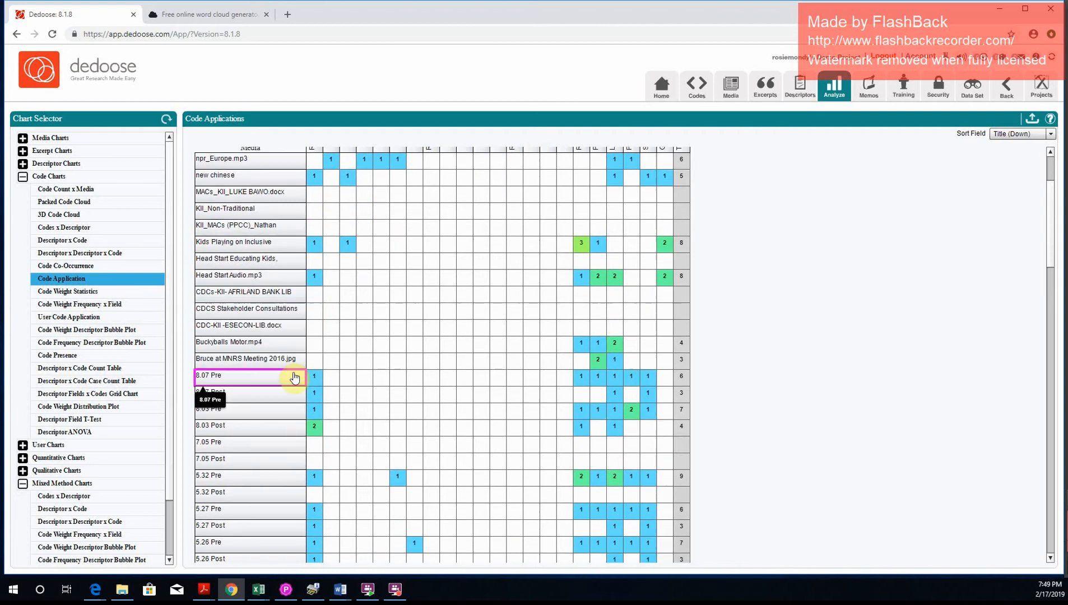
pyautogui.scroll(-10, 292, 374)
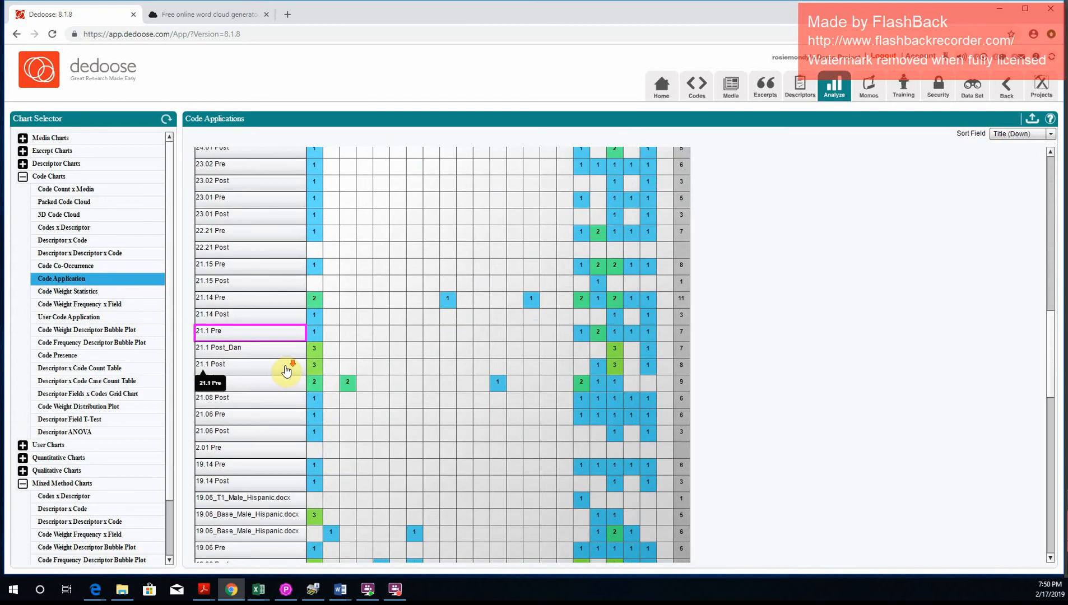
# - Review the excerpts behind the "Reading by other relatives" total in the Code Application chart, and close the reviewer
pyautogui.scroll(-6, 286, 369)
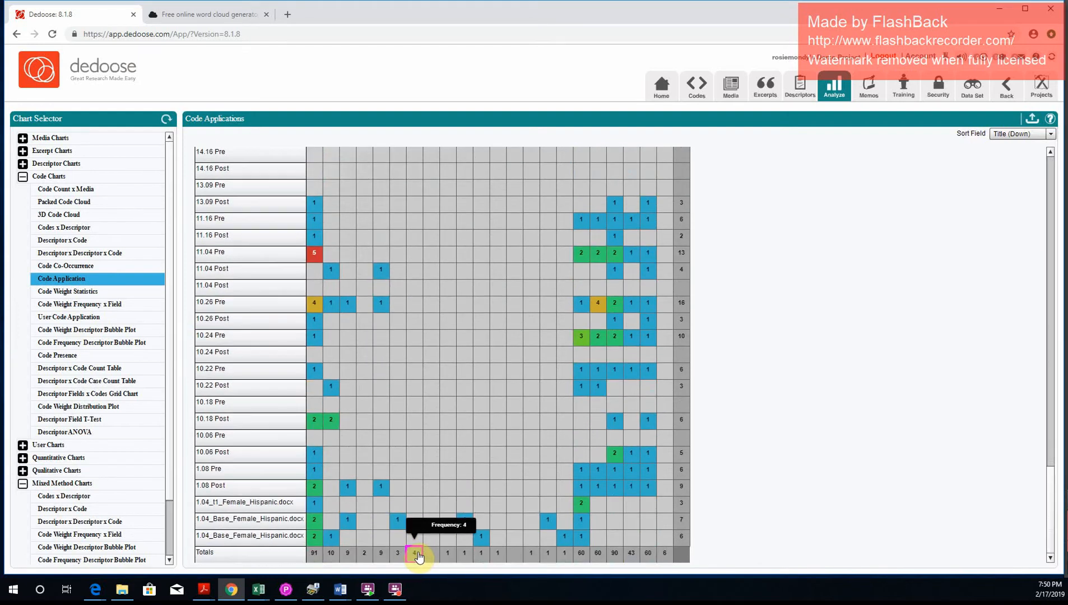
pyautogui.click(446, 555)
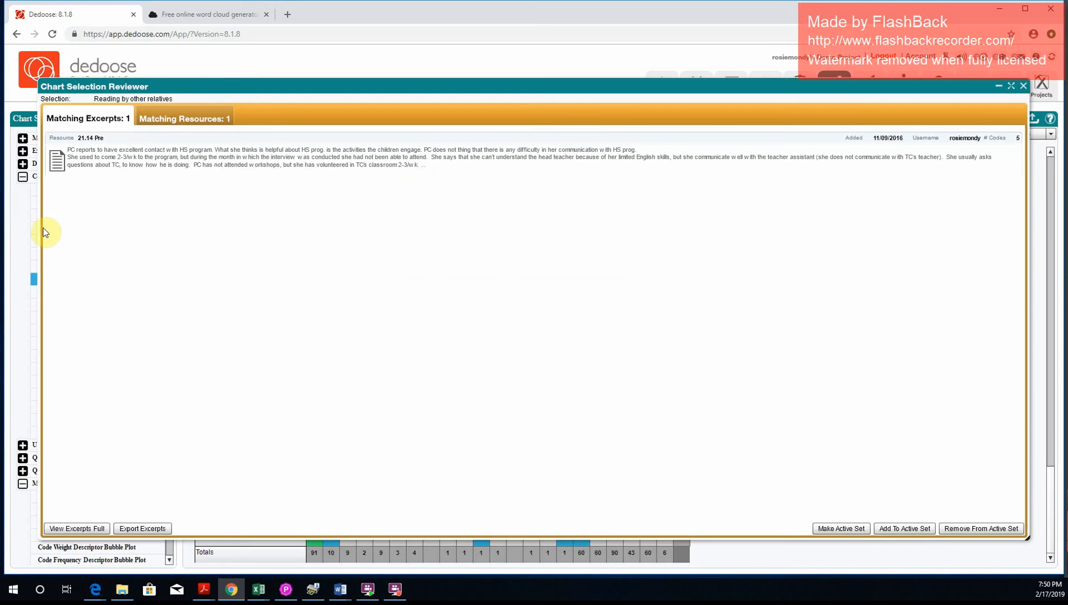
pyautogui.click(1023, 86)
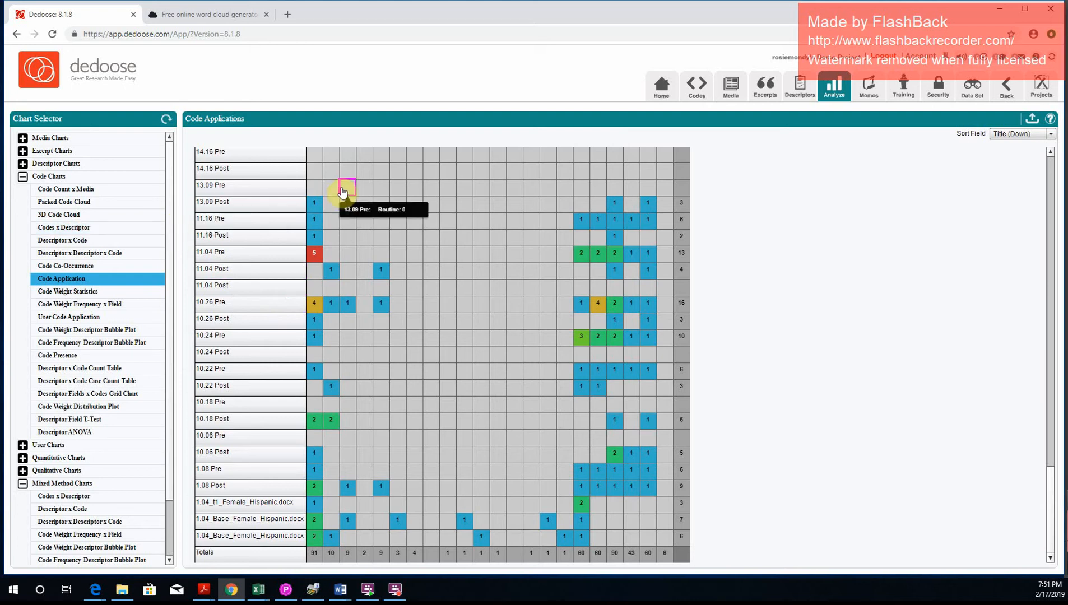
# - Display the project's codes as a Packed Code Cloud
pyautogui.click(70, 203)
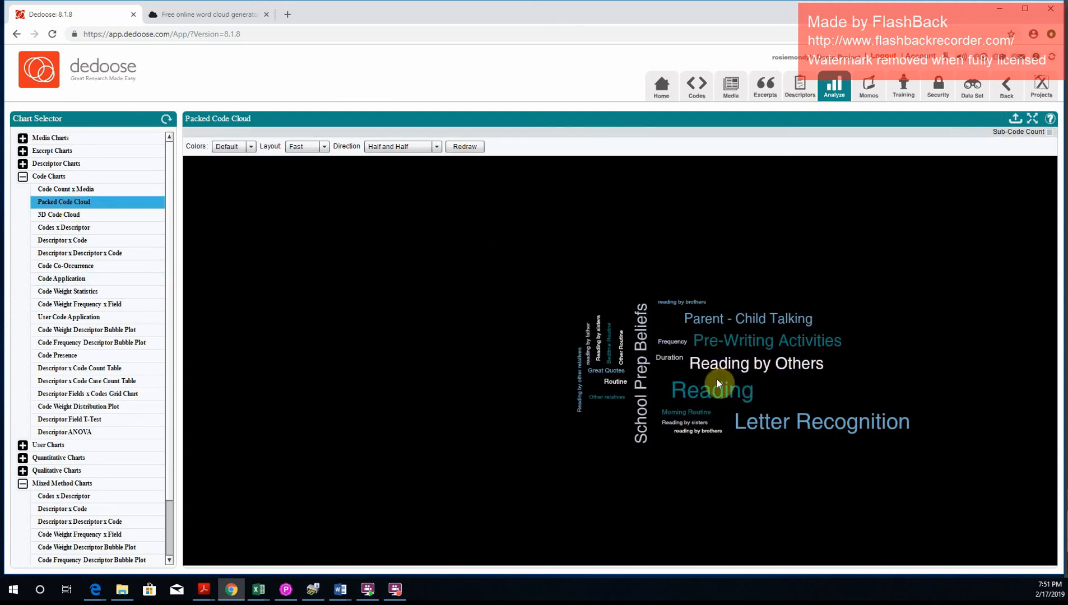
# - Examine the code frequencies in the Packed Code Cloud and compare it with the word cloud on wordclouds.com
pyautogui.moveTo(710, 397)
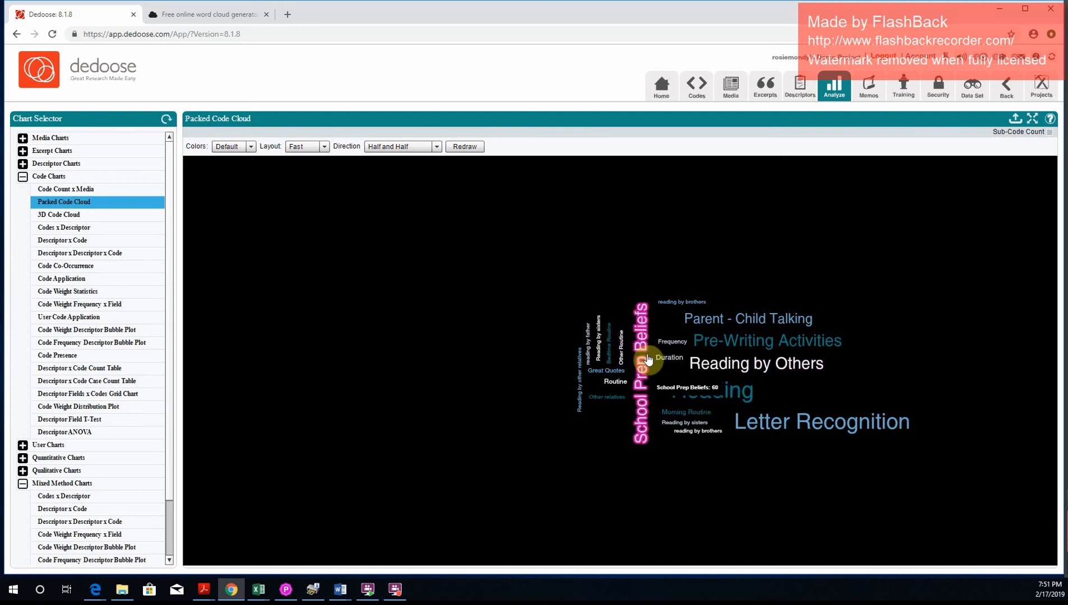
pyautogui.moveTo(609, 357)
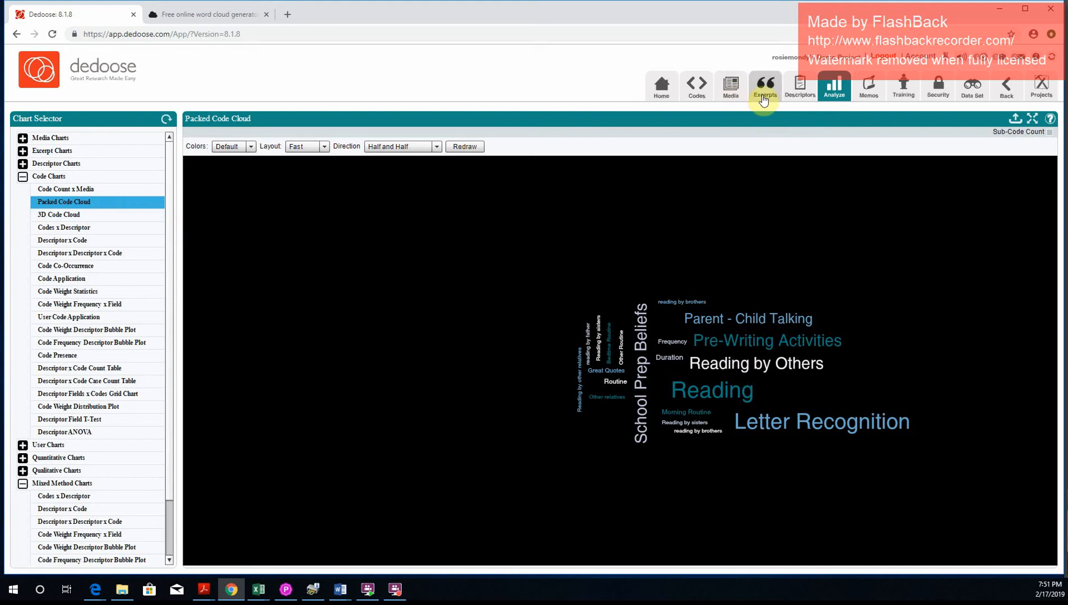
pyautogui.click(171, 17)
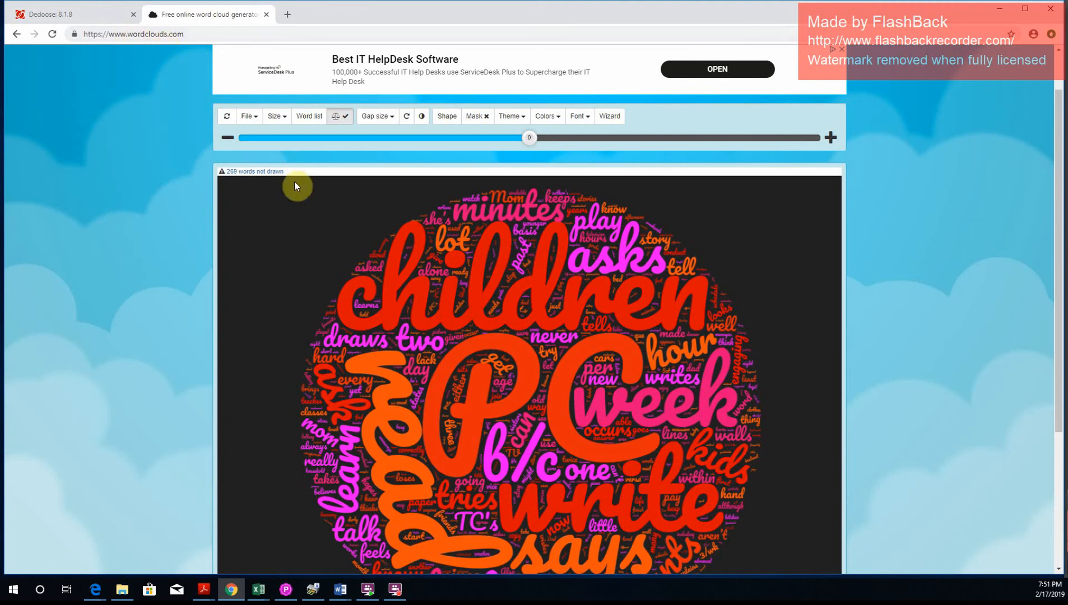
pyautogui.click(80, 12)
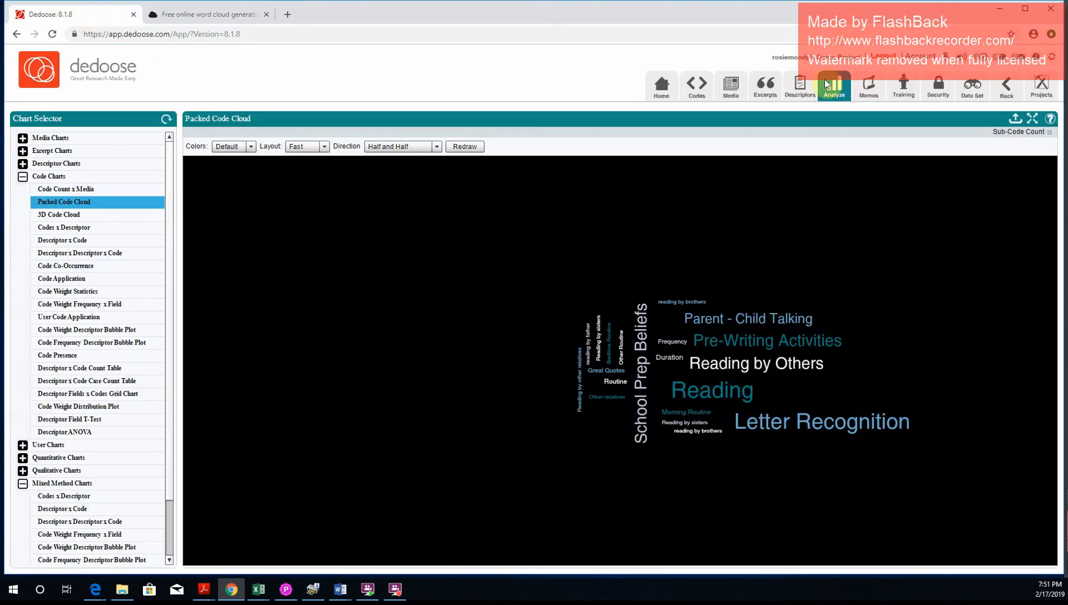
# - Open the excerpts coded Pre-Writing Activities from the project's code list and set their export type to Word (doc)
pyautogui.click(696, 86)
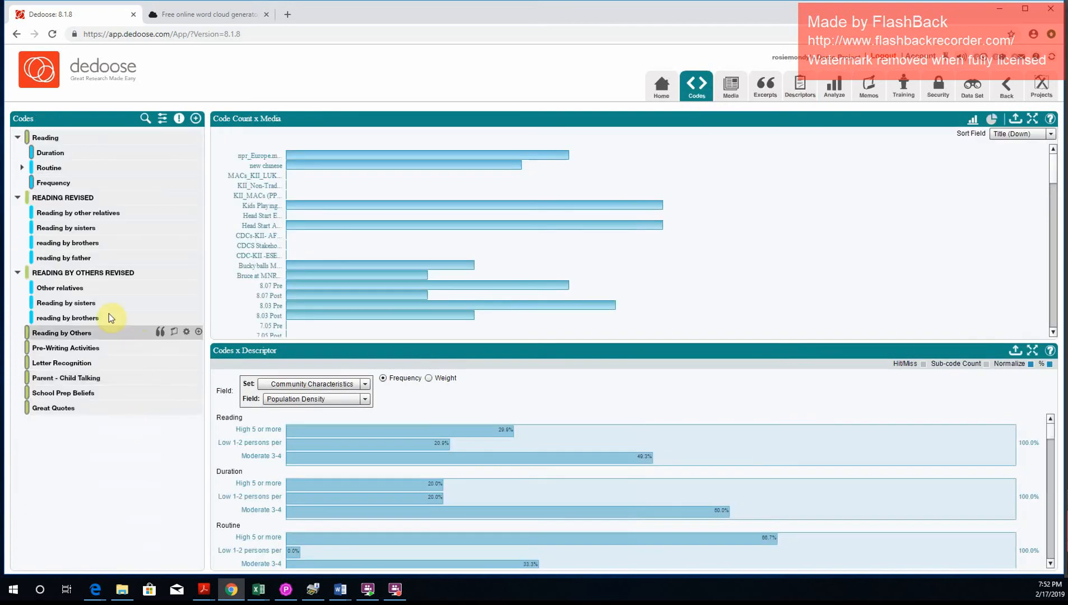
pyautogui.moveTo(50, 351)
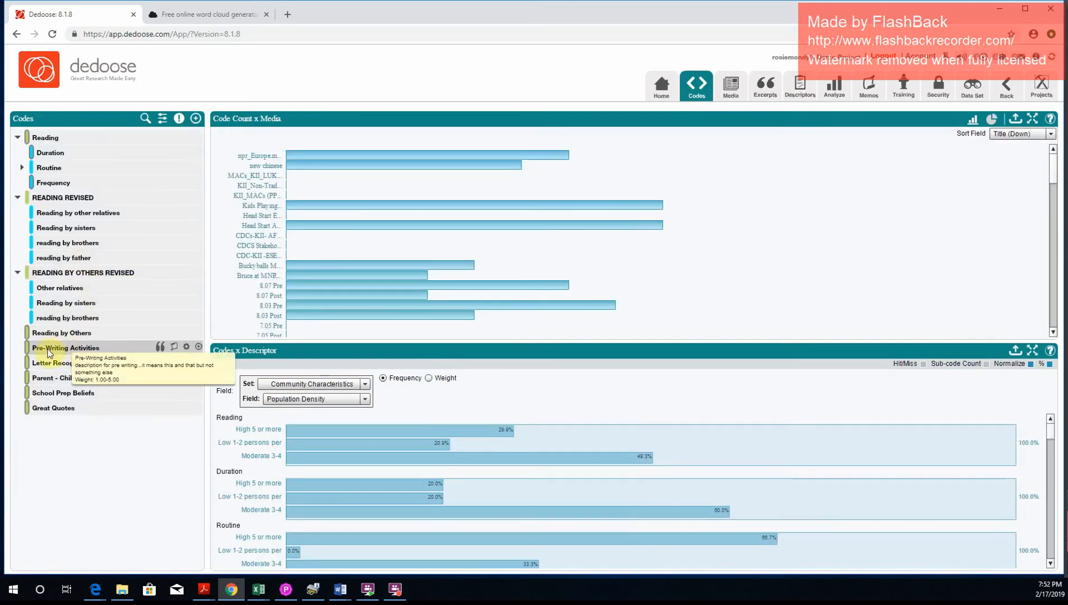
pyautogui.click(161, 349)
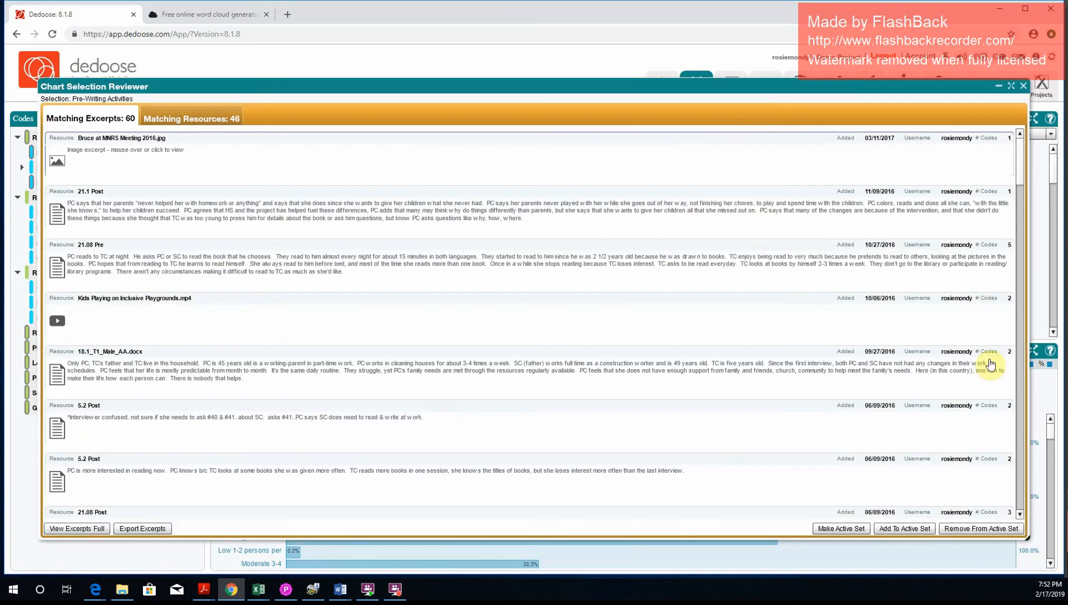
pyautogui.click(136, 529)
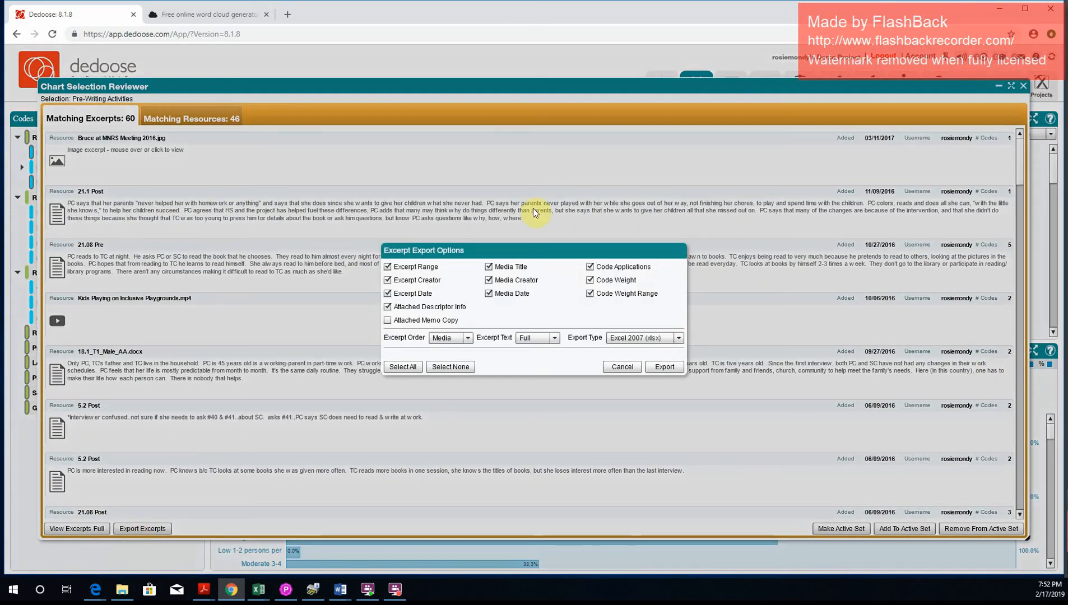
pyautogui.click(668, 338)
pyautogui.click(644, 376)
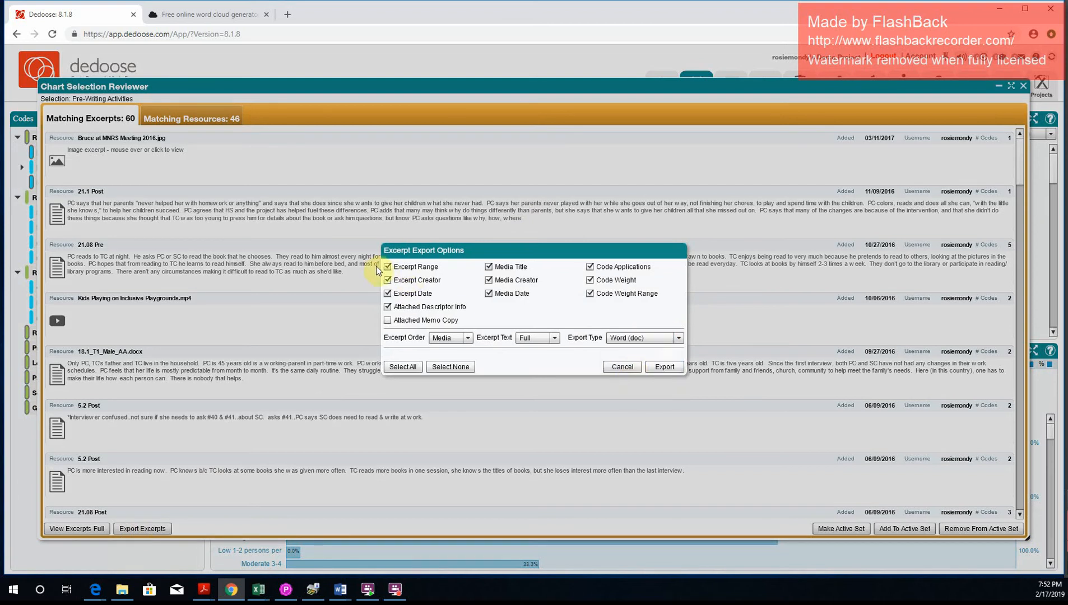
# - Exclude all excerpt, descriptor, media and code details from the export options and export the Pre-Writing Activities excerpts
pyautogui.click(388, 267)
pyautogui.click(387, 280)
pyautogui.click(387, 293)
pyautogui.click(387, 306)
pyautogui.click(488, 267)
pyautogui.click(489, 280)
pyautogui.click(488, 293)
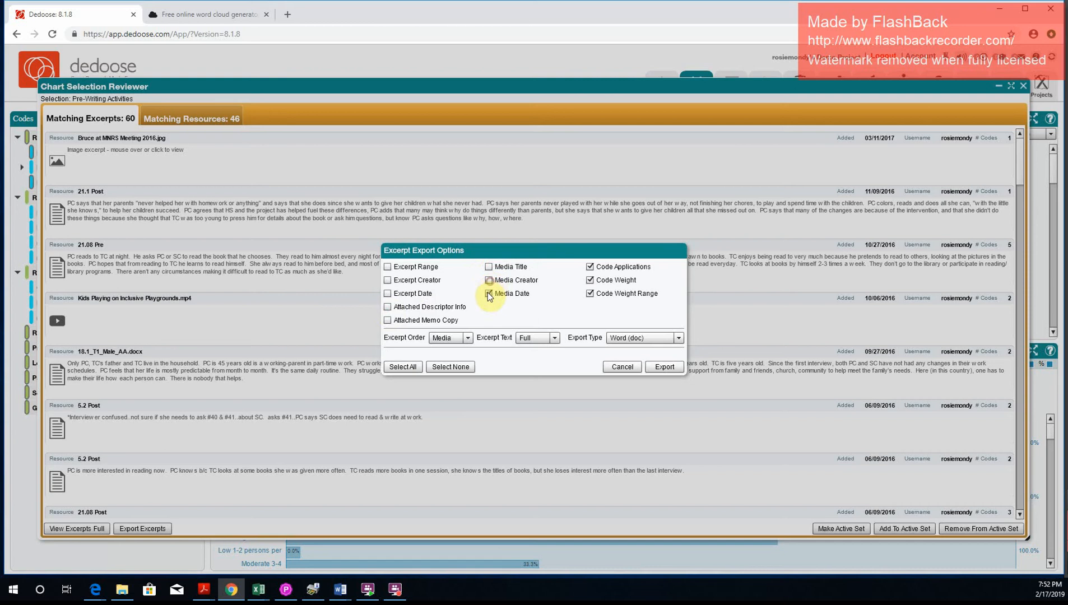
pyautogui.click(590, 267)
pyautogui.click(589, 280)
pyautogui.click(589, 293)
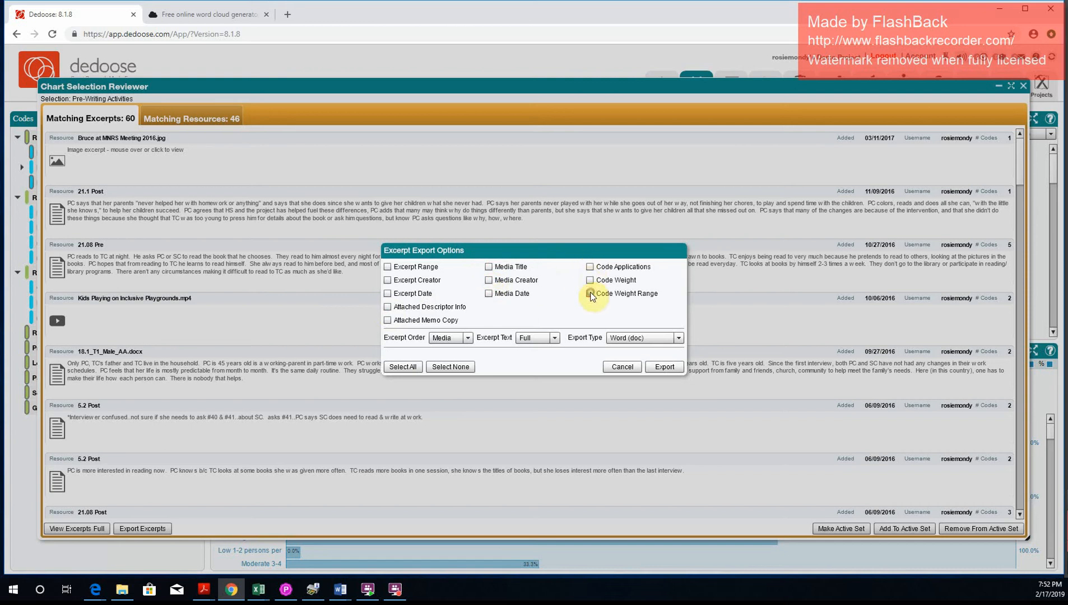
pyautogui.click(670, 370)
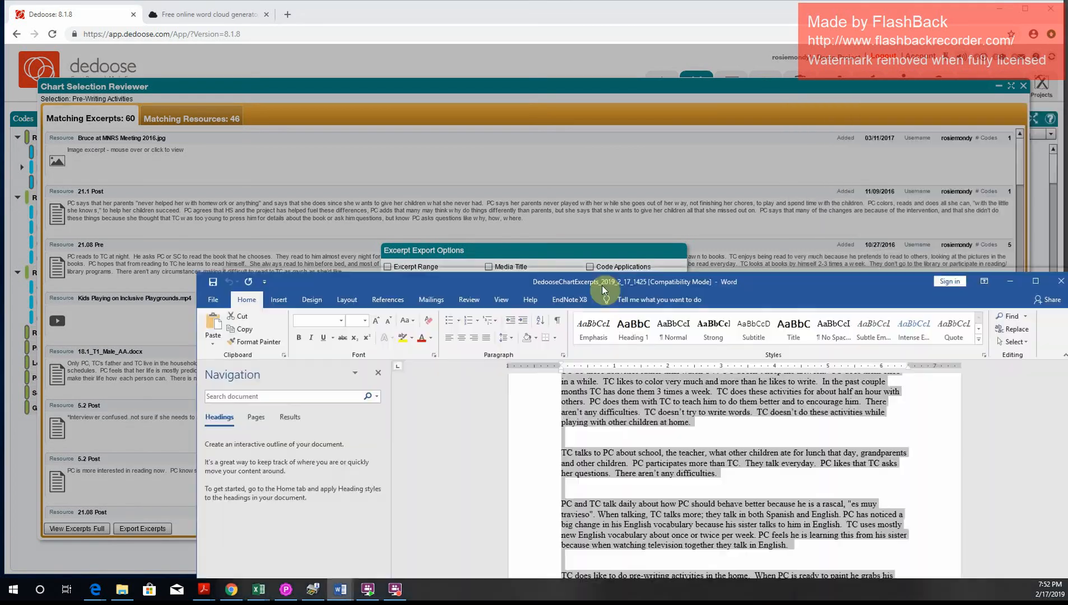
# - Maximize the Word document DedooseChartExcerpts_2019_2_17_1425, copy its entire text, and minimize it
pyautogui.moveTo(601, 285); pyautogui.dragTo(562, 35)
pyautogui.click(667, 54)
pyautogui.doubleClick(672, 39)
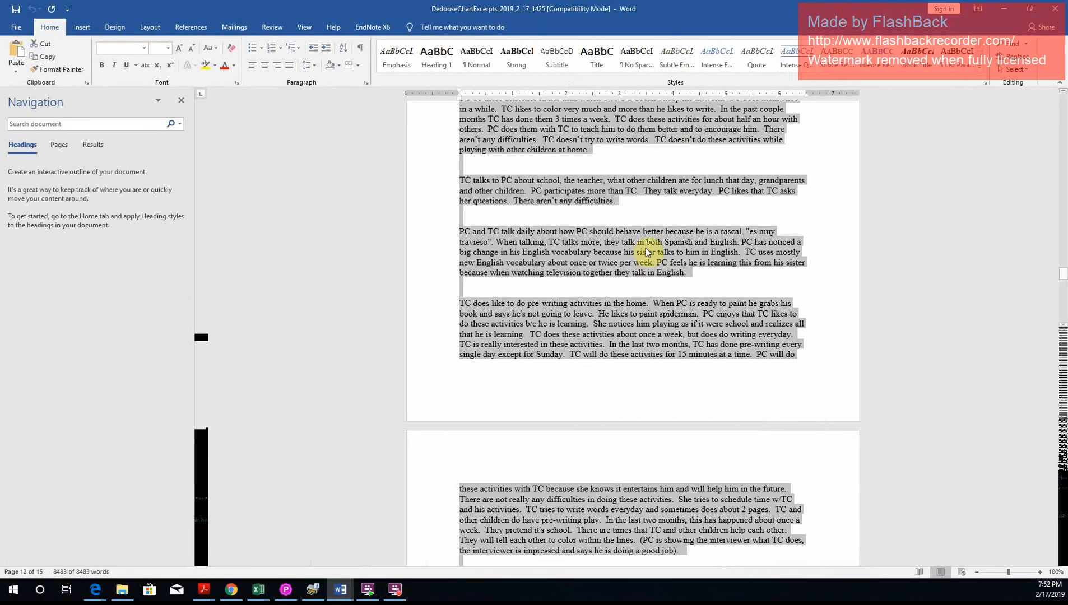
pyautogui.doubleClick(646, 252)
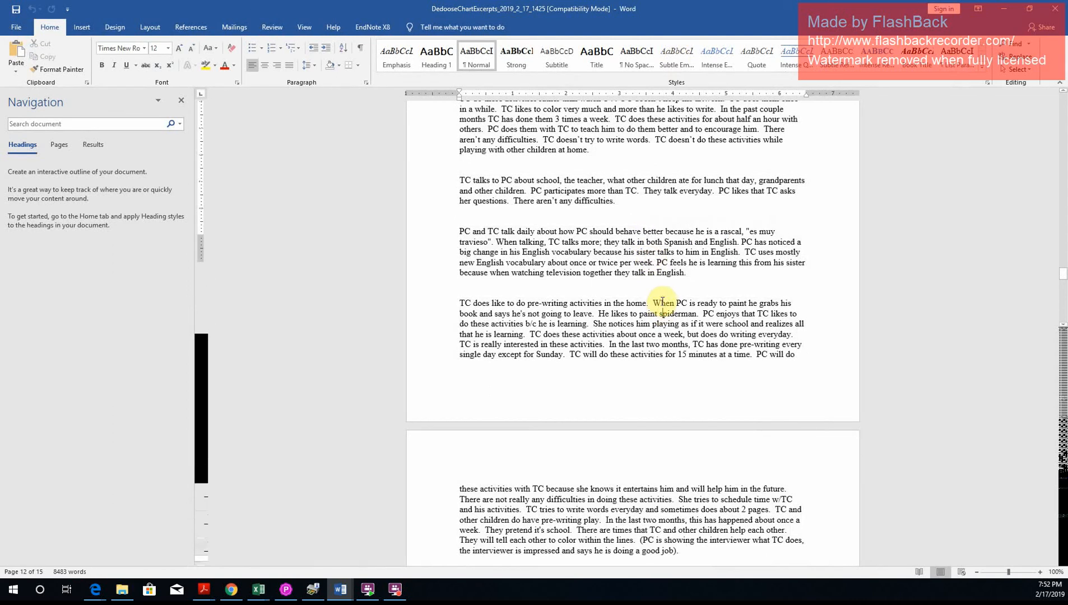
pyautogui.hotkey('ctrl', 'a')
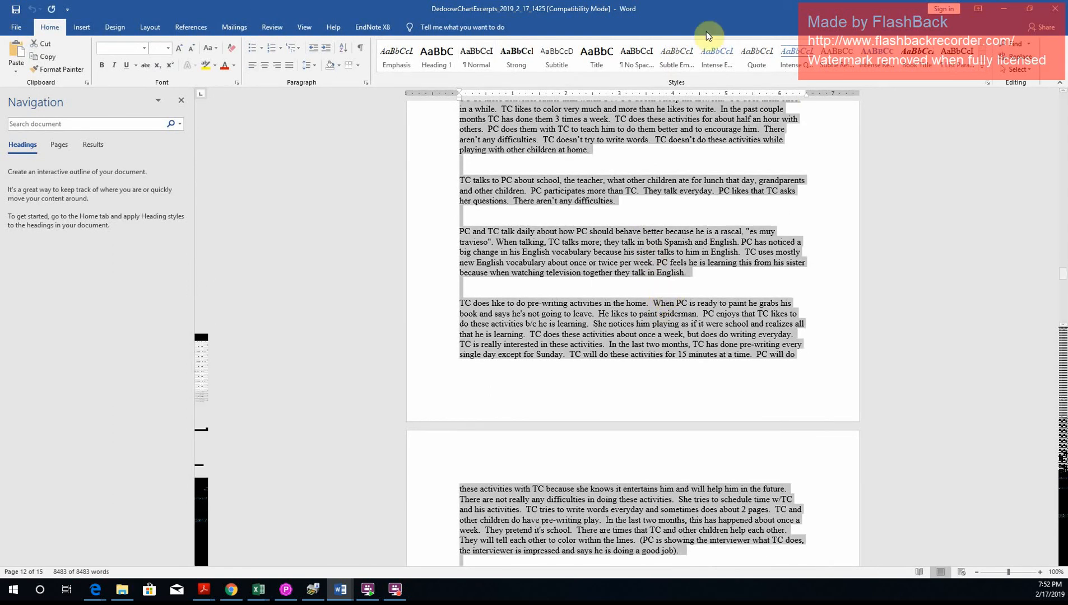
pyautogui.click(1004, 8)
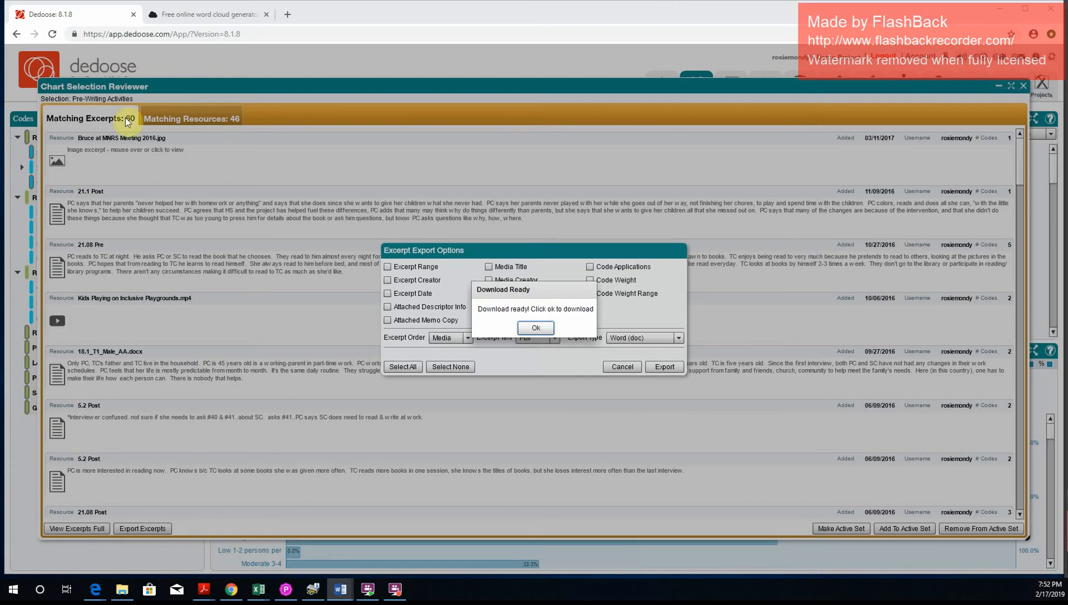
# - Switch to wordclouds.com and generate a word cloud from the copied excerpt text
pyautogui.click(206, 21)
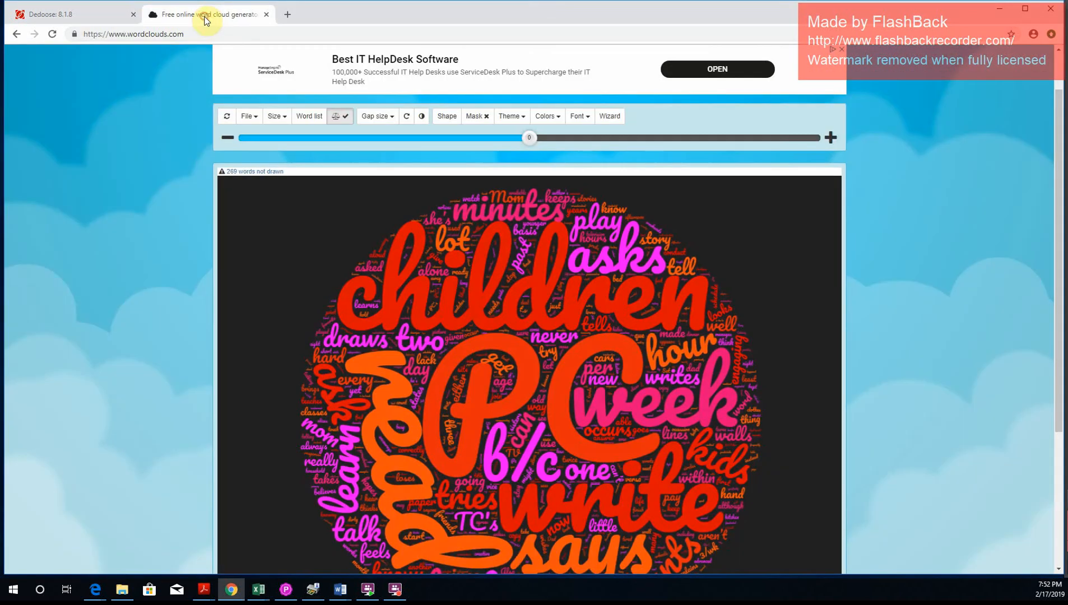
pyautogui.click(316, 117)
pyautogui.click(445, 121)
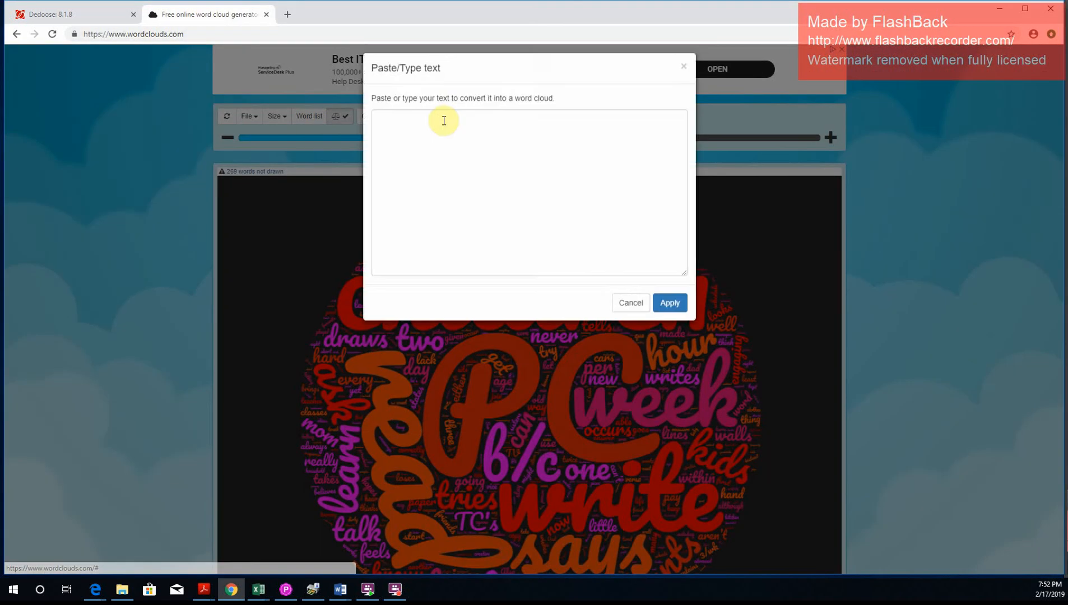
pyautogui.write('Tc engages in scribbling, painting, drawing and other prewriting activities in the home about half an hour daily.  TC knows how to paint and color very good.  PC helps TC at times and enjoys that TC is starting to do these ativities more efficiently, pays attention and enjoys.  PC has pictures that TC has done.  TC is very interested in doing these activities.  At home, these activities are encouraged (by mother and sister) because PC wants him to be more prepare for when he goes to school.  There circumstances that make it difficult include the mother not being able to write the letters correctly.  With other children, TC engage in prewriting activites in their play (ocurring 3/wk).  Only the mother, sister and another child engage in these activities with TC.')
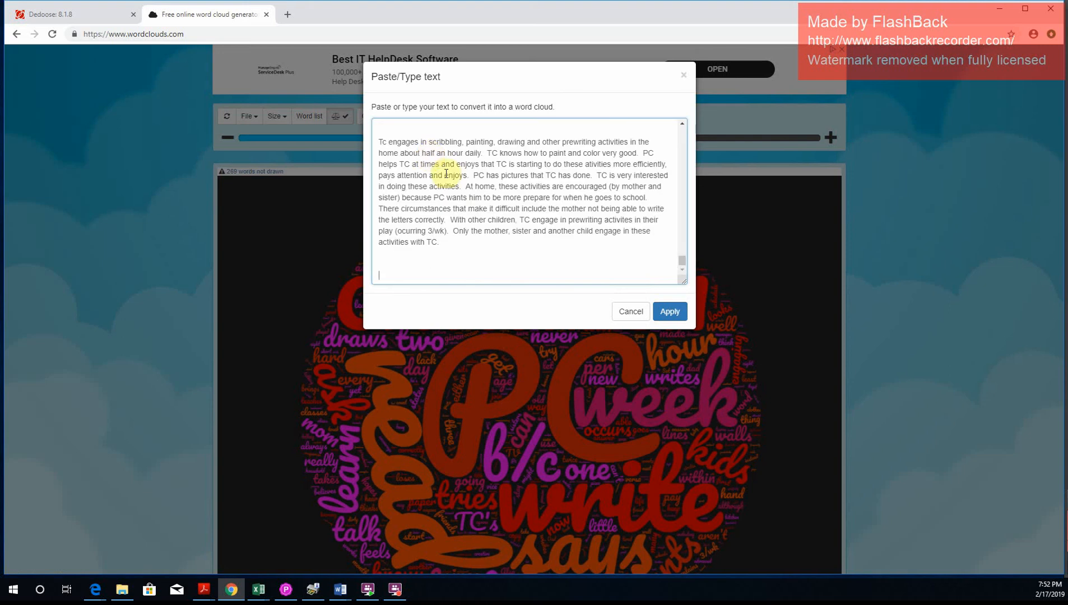
pyautogui.click(669, 313)
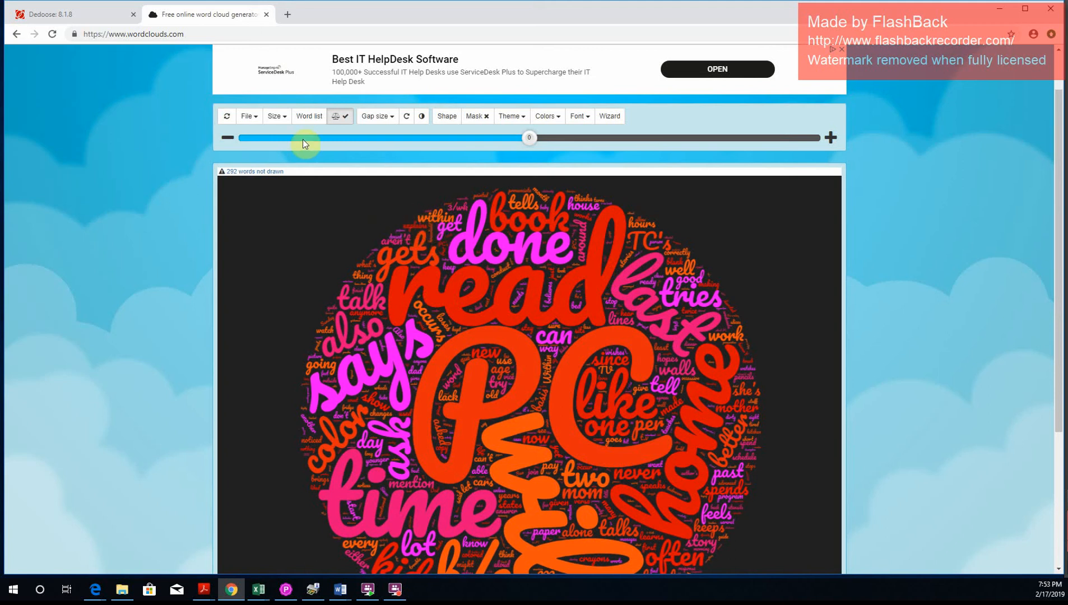
# - Remove the words "will" and "likes" from the word list and apply the change to the word cloud
pyautogui.click(309, 117)
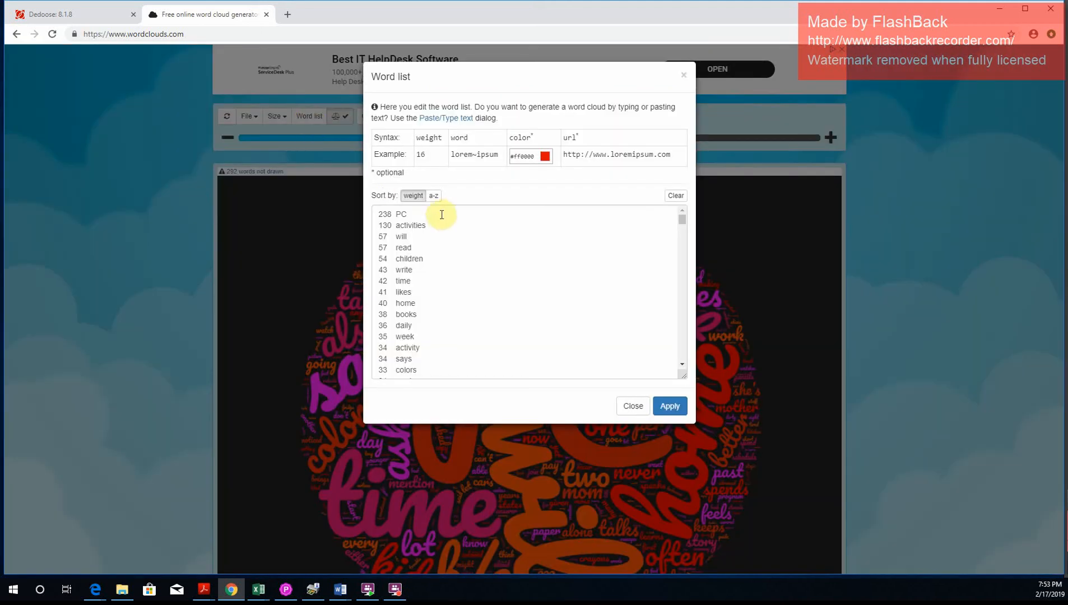
pyautogui.moveTo(416, 233); pyautogui.dragTo(343, 231)
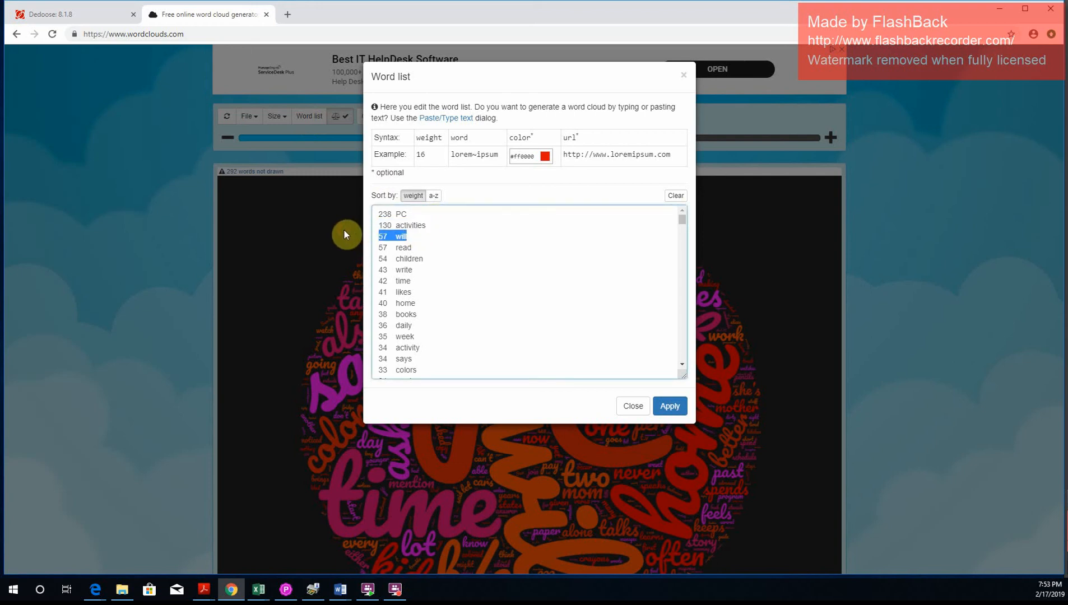
pyautogui.press('BackSpace')
pyautogui.press('BackSpace')
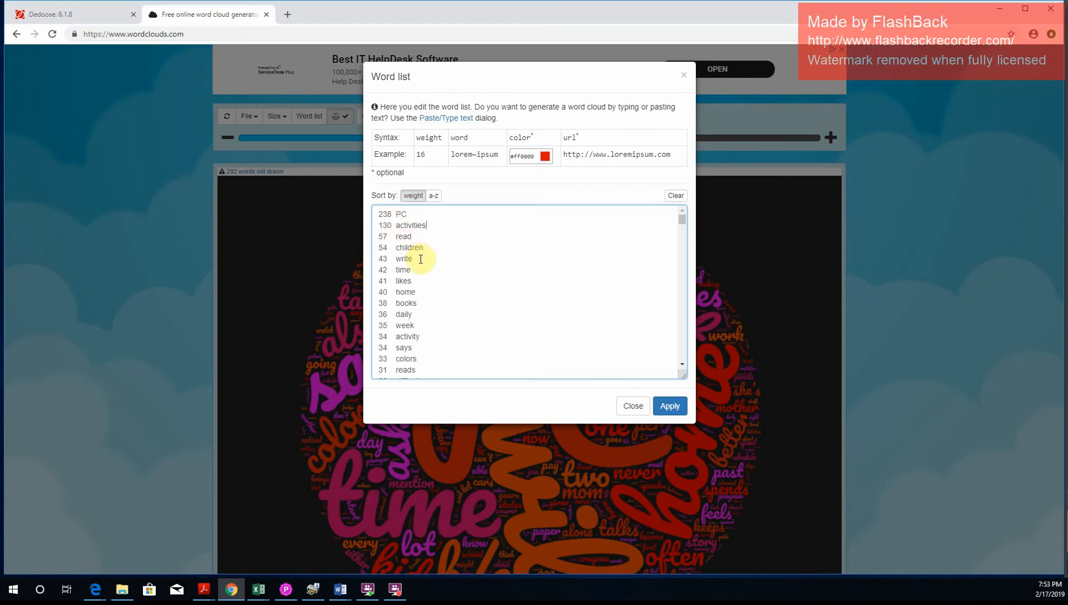
pyautogui.moveTo(417, 278); pyautogui.dragTo(305, 287)
pyautogui.press('BackSpace')
pyautogui.press('BackSpace')
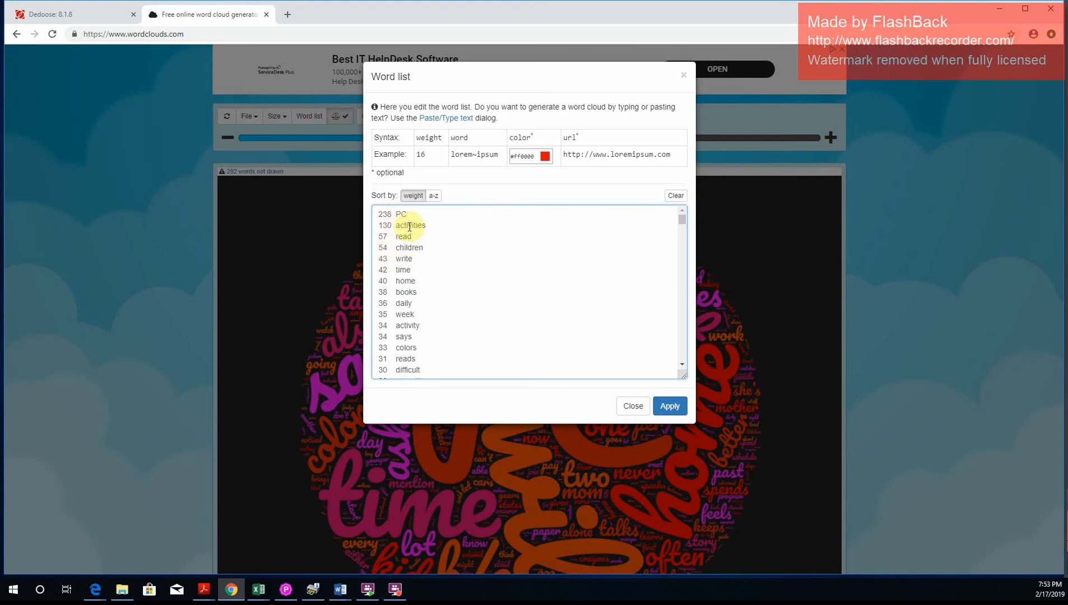
pyautogui.click(671, 407)
pyautogui.click(636, 406)
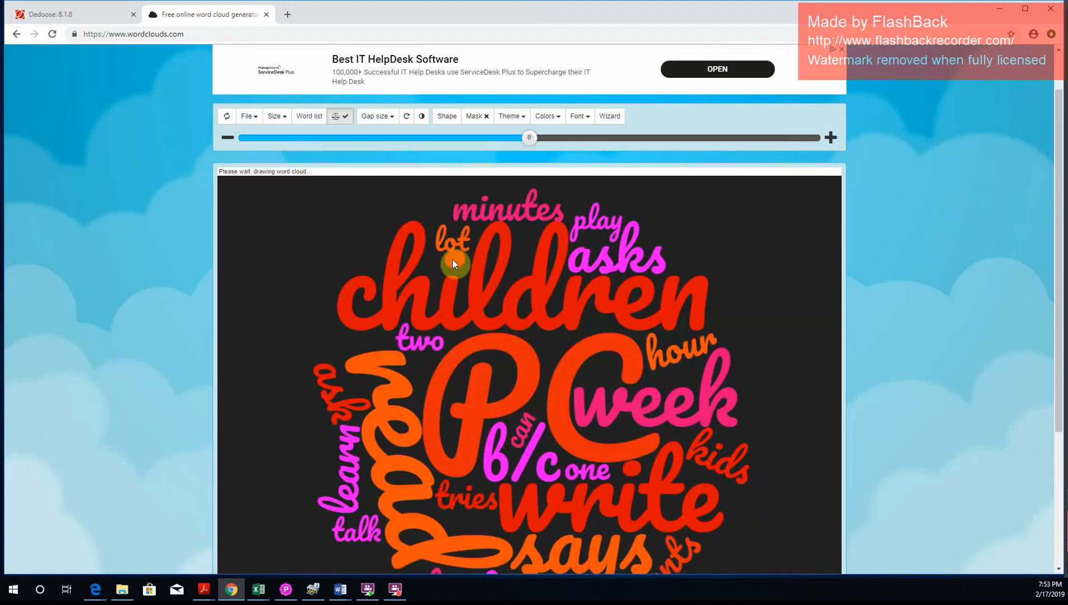
# - Try the heart shape for the word cloud and return it to the circle shape
pyautogui.click(450, 120)
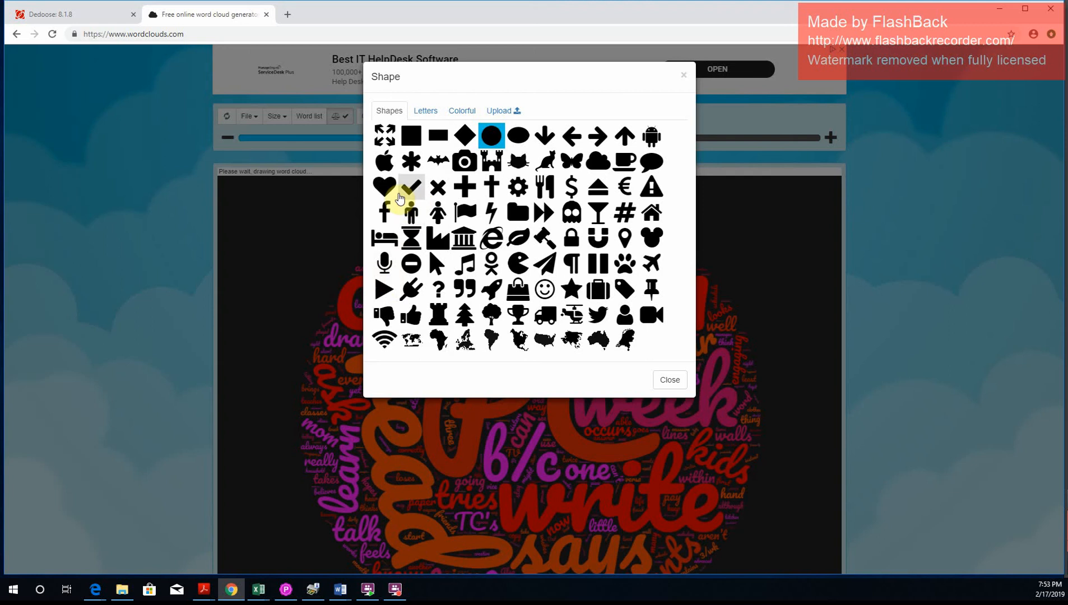
pyautogui.click(385, 185)
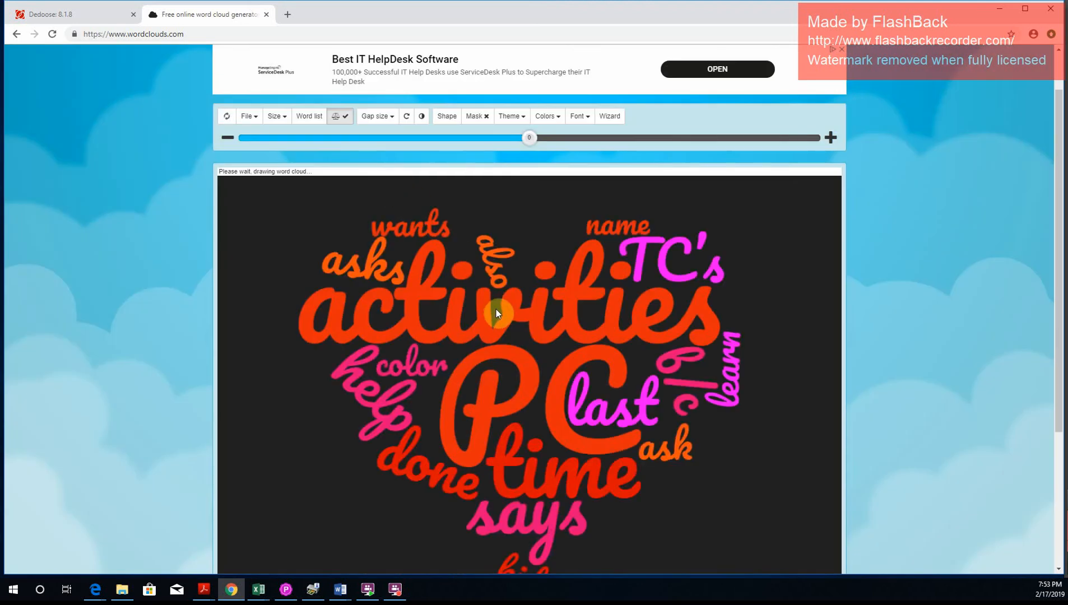
pyautogui.click(445, 117)
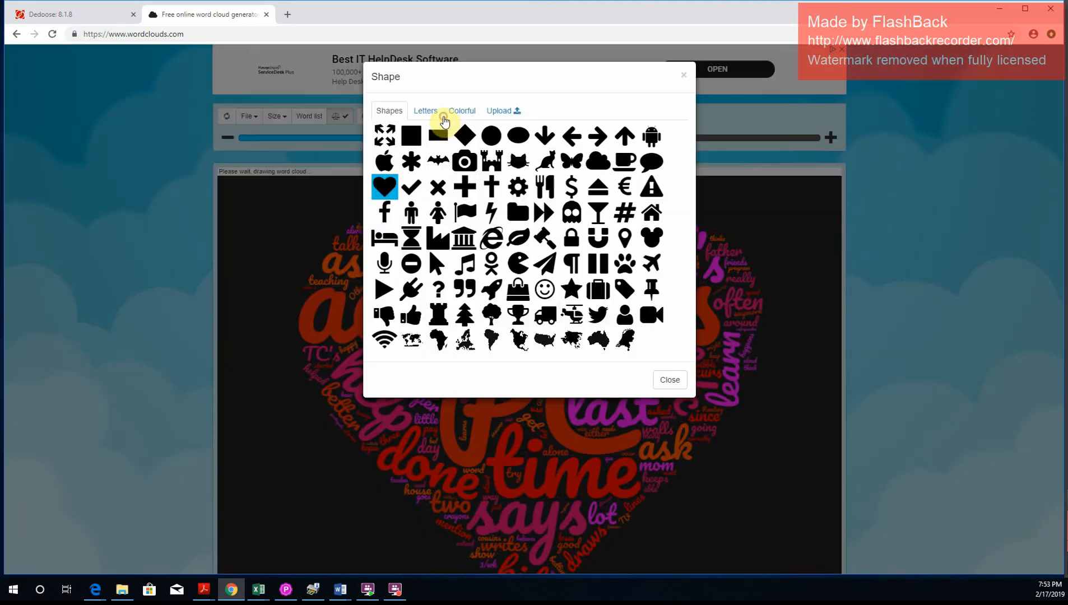
pyautogui.click(493, 137)
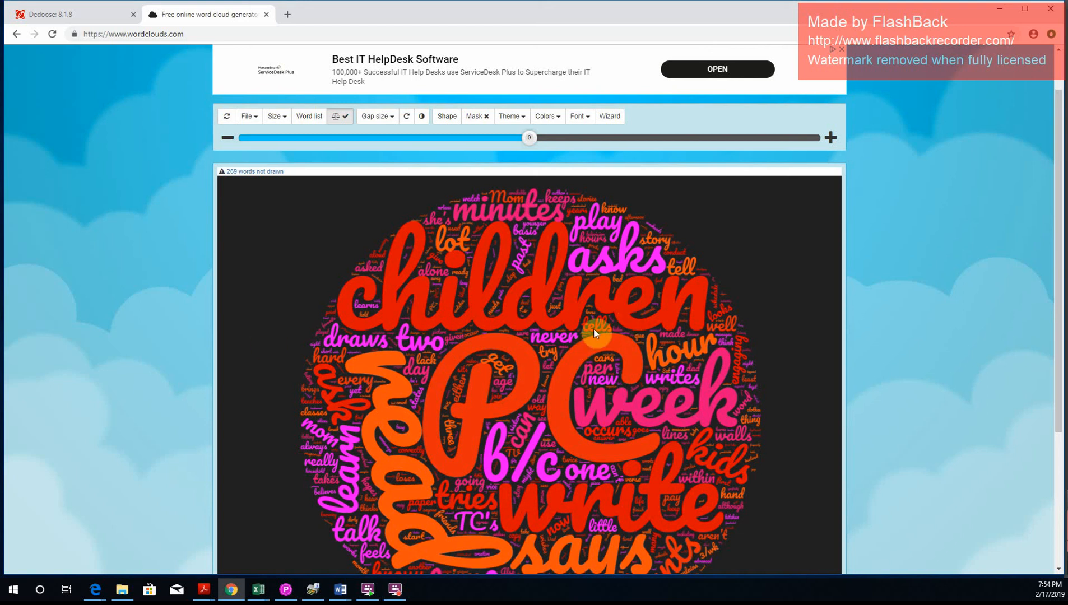
# - View the options for saving or copying the word cloud image, and dismiss them
pyautogui.rightClick(572, 279)
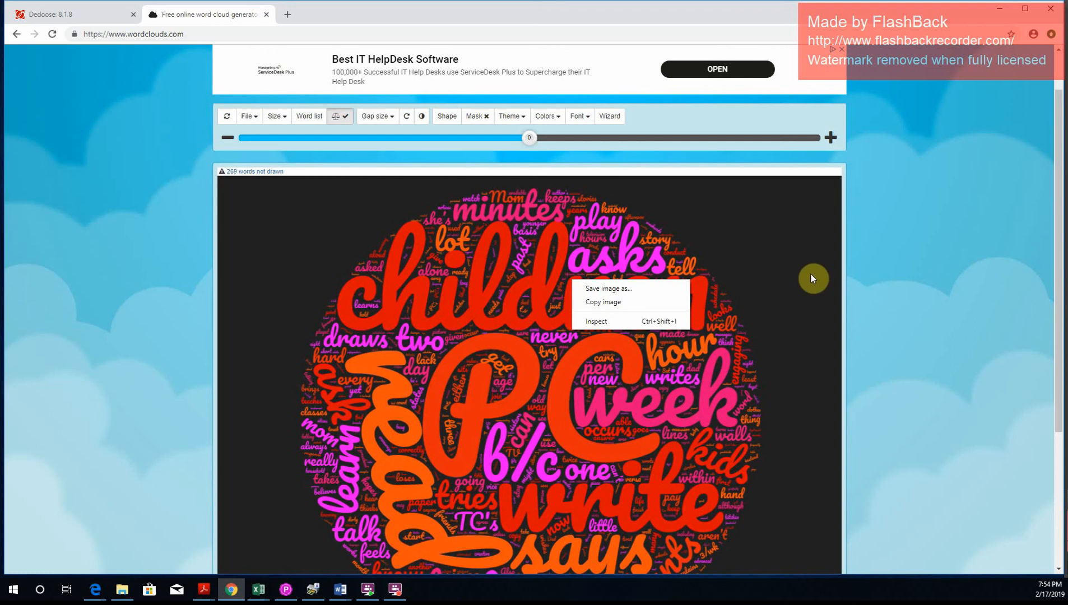
pyautogui.click(709, 262)
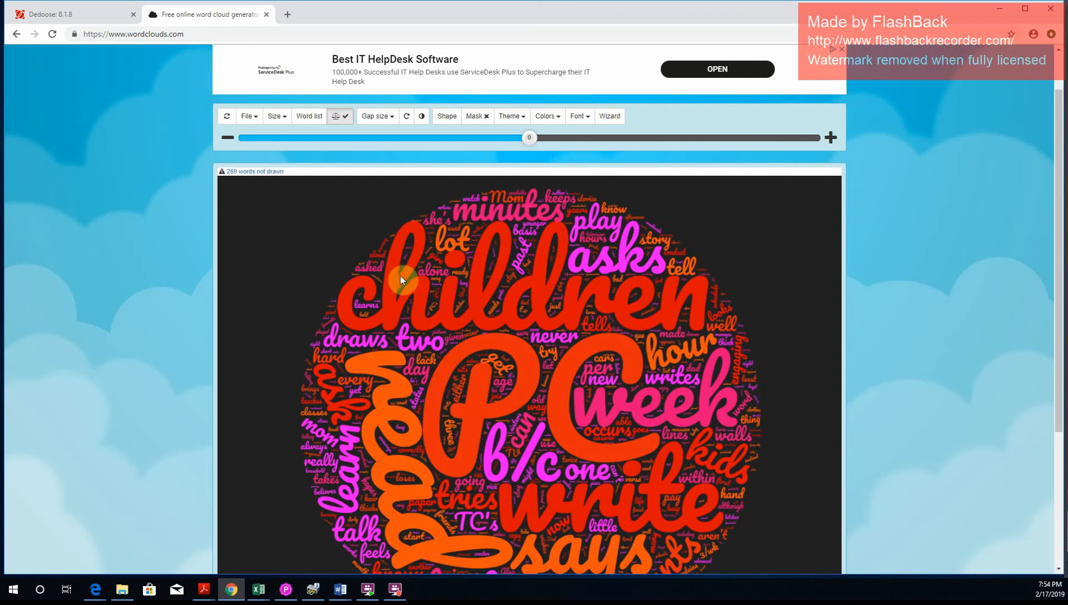
# - Switch back to Dedoose, accept the pending excerpt download, and cancel saving the file
pyautogui.click(95, 14)
pyautogui.click(531, 329)
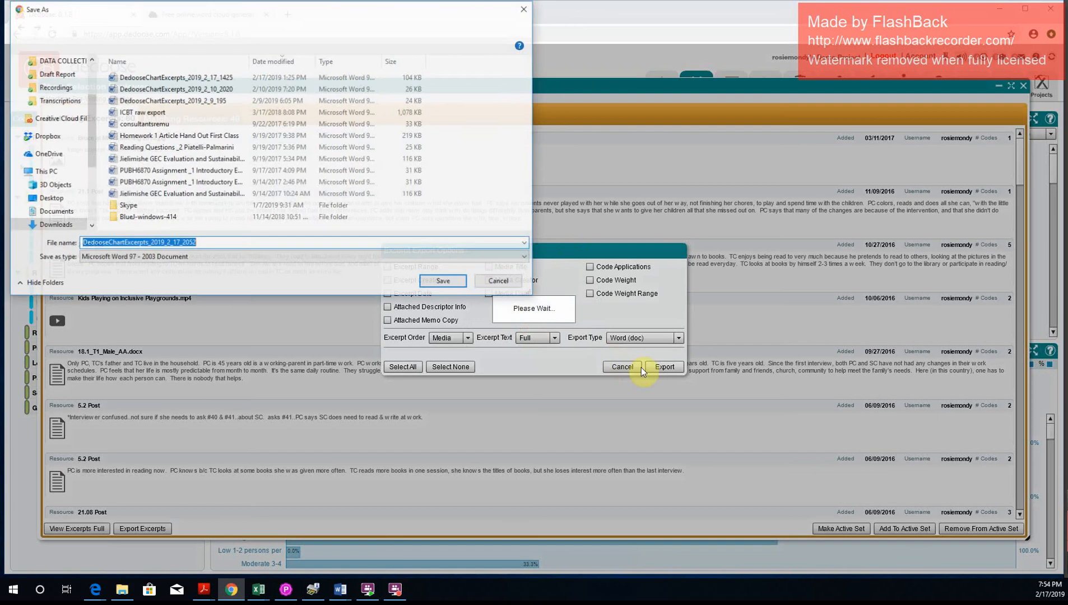
pyautogui.click(499, 282)
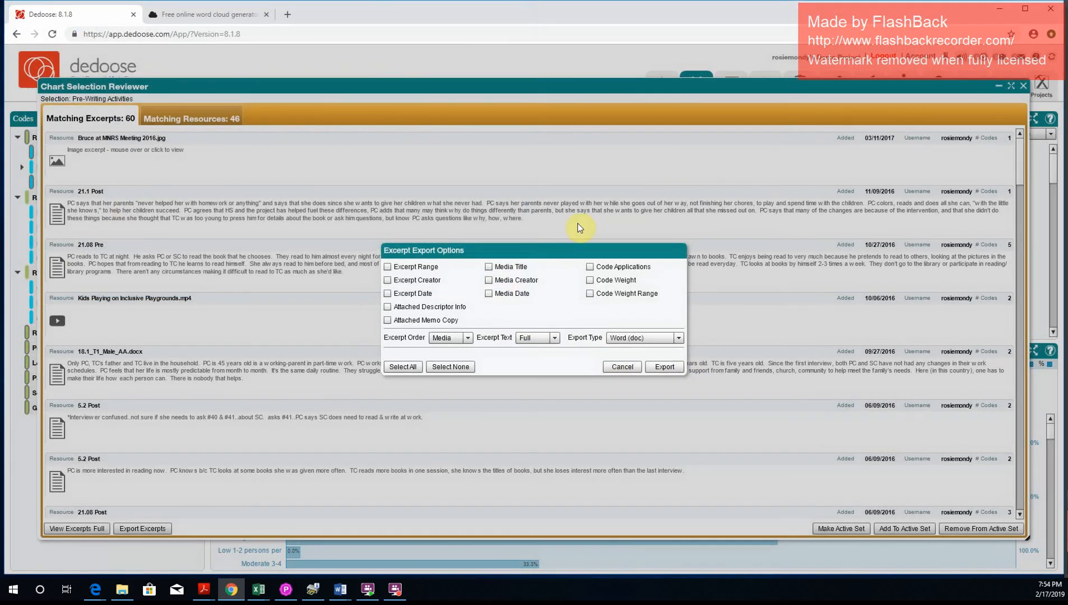